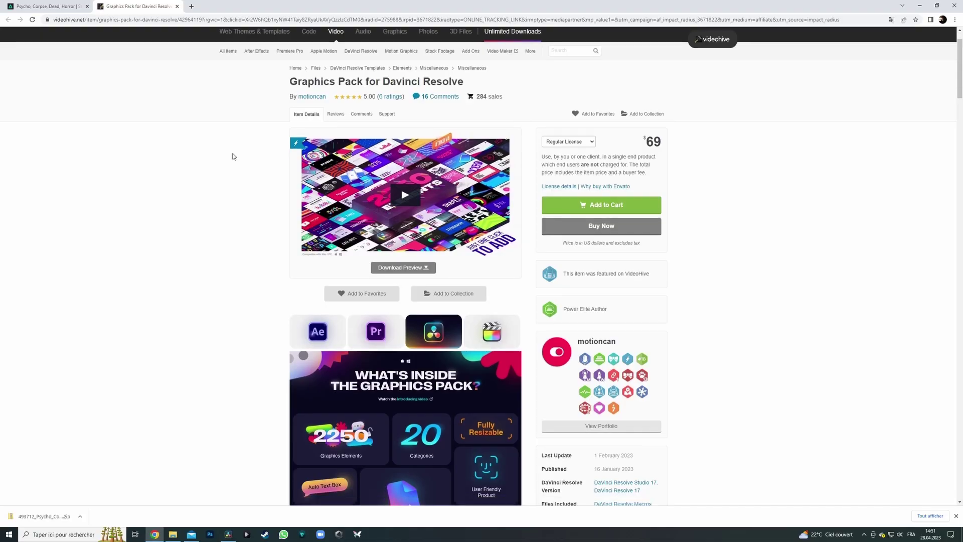
Step: Scroll the VideoHive Graphics Pack page from the preview video through Features and the template thumbnail grid
scroll(232, 156, "down", 3)
scroll(233, 156, "down", 3)
scroll(232, 156, "down", 3)
scroll(232, 157, "down", 3)
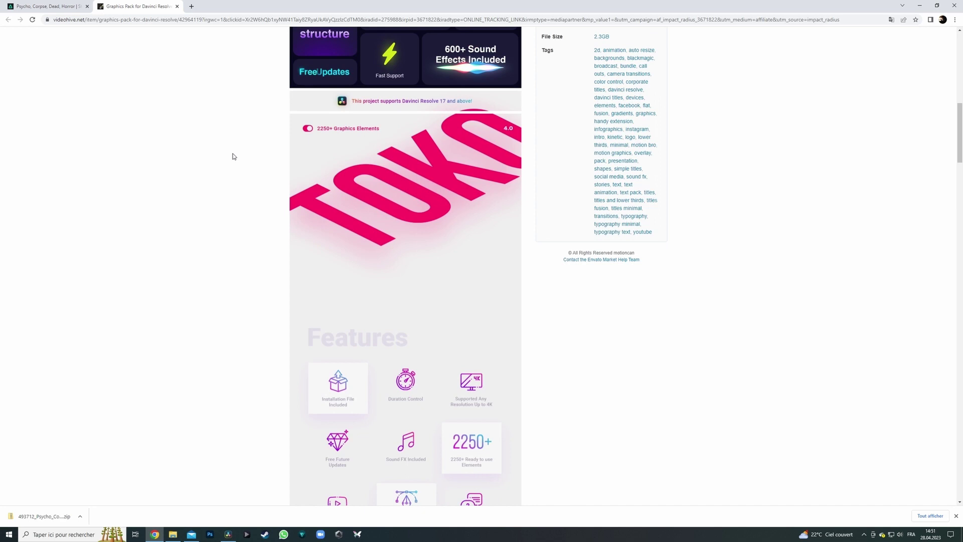
scroll(185, 196, "down", 2)
scroll(199, 210, "down", 4)
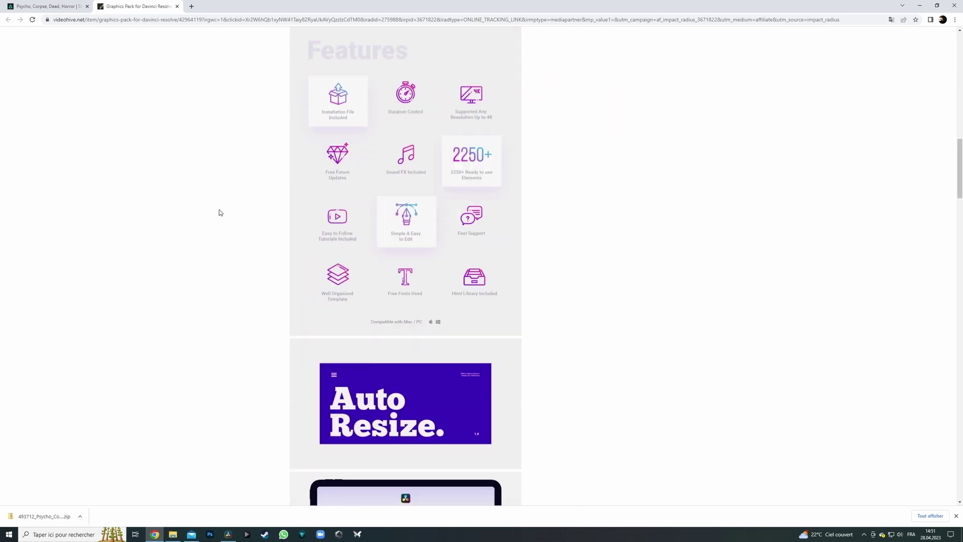
scroll(217, 213, "down", 4)
scroll(219, 213, "down", 4)
scroll(218, 213, "down", 5)
scroll(217, 213, "down", 4)
scroll(217, 216, "down", 5)
scroll(219, 218, "down", 4)
scroll(219, 221, "down", 5)
scroll(218, 221, "down", 5)
scroll(219, 221, "down", 3)
scroll(218, 222, "down", 3)
scroll(218, 223, "down", 4)
scroll(219, 223, "down", 6)
scroll(219, 222, "down", 6)
scroll(218, 222, "down", 1)
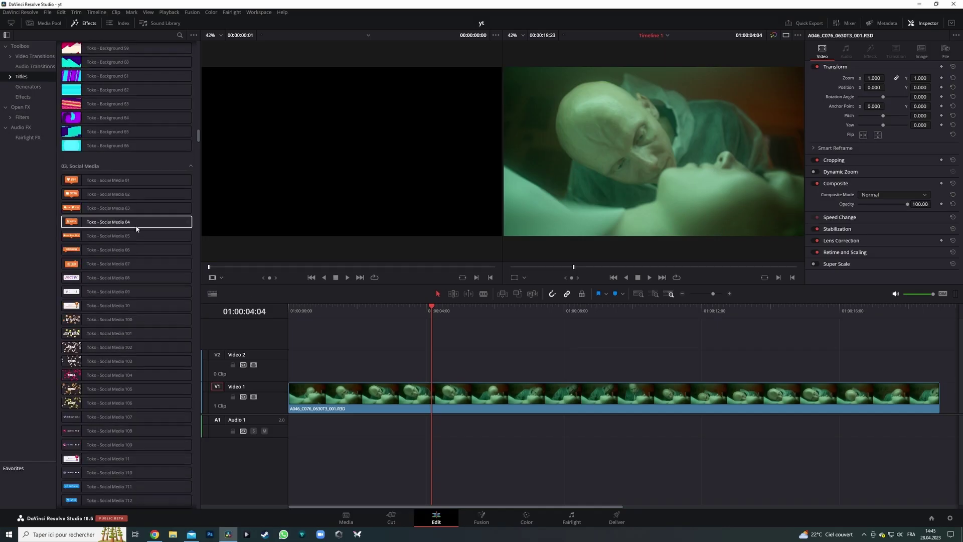
Step: Try the Toko - Social Media 07 title on V2, reposition it, then delete it
mouse_move(94, 127)
left_mouse_down()
mouse_move(435, 321)
mouse_move(449, 317)
left_mouse_up()
left_click(481, 357)
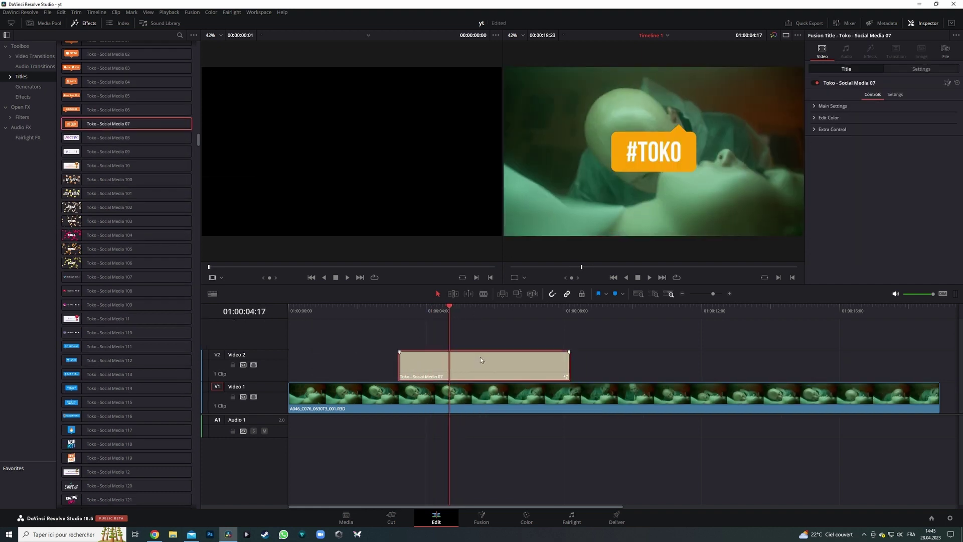
left_click(916, 73)
mouse_move(874, 103)
left_mouse_down()
mouse_move(925, 104)
mouse_move(856, 104)
left_mouse_up()
left_click_drag(921, 113, 930, 113)
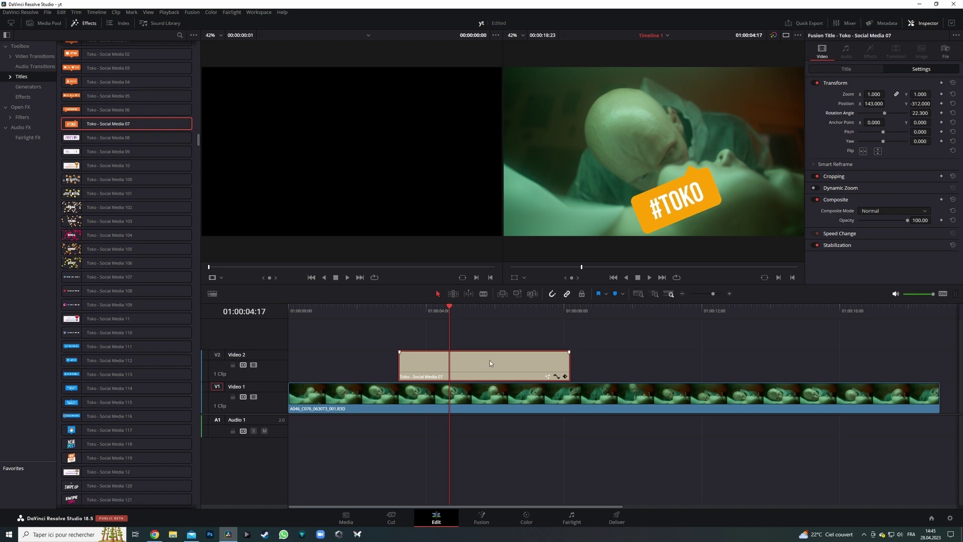
key("Delete")
Step: Add Toko - Title 44 above the clip, enlarge it, and start retyping MOTIONCAN as 'he'
scroll(125, 209, "down", 5)
scroll(102, 296, "down", 5)
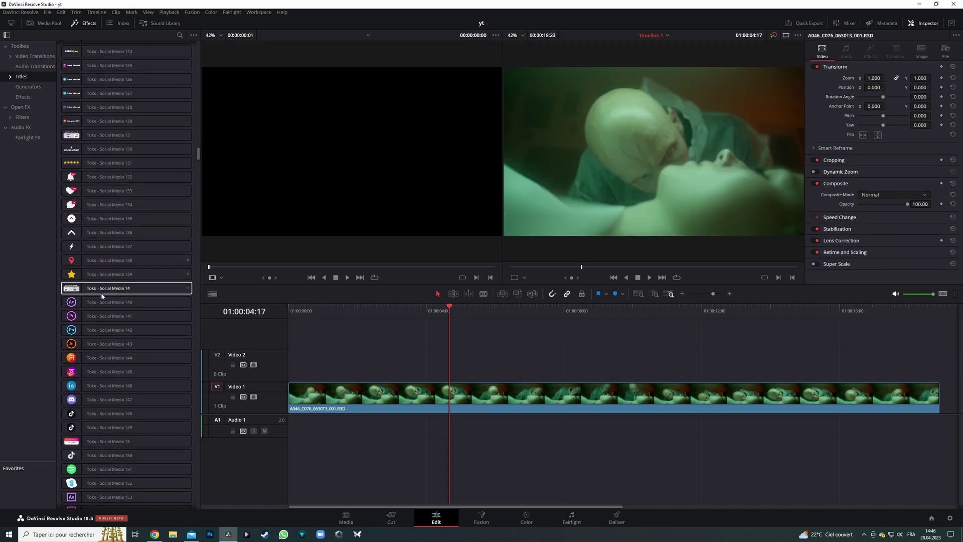
scroll(102, 296, "down", 10)
mouse_move(118, 339)
left_mouse_down()
mouse_move(494, 365)
mouse_move(479, 366)
left_mouse_up()
left_click_drag(874, 94, 898, 94)
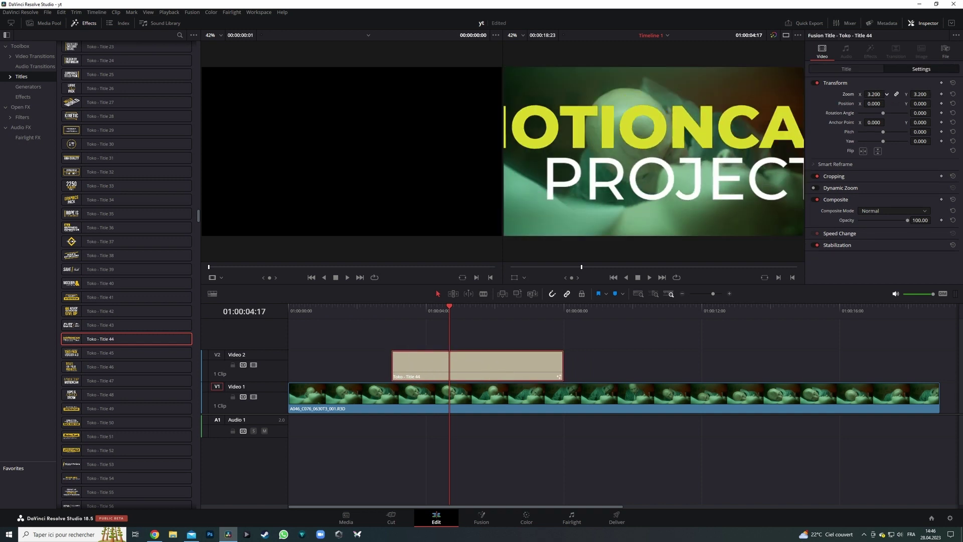
left_click(848, 69)
left_click(814, 106)
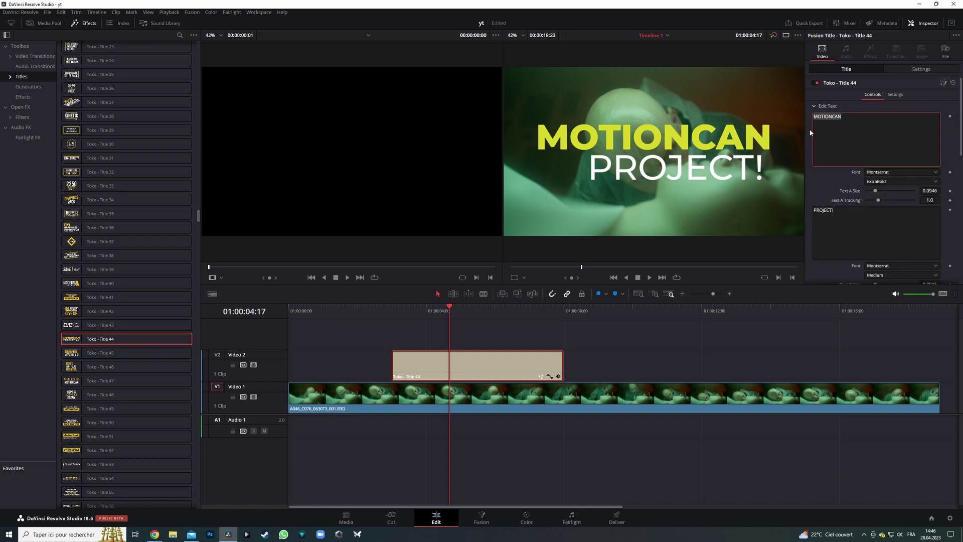
type("he")
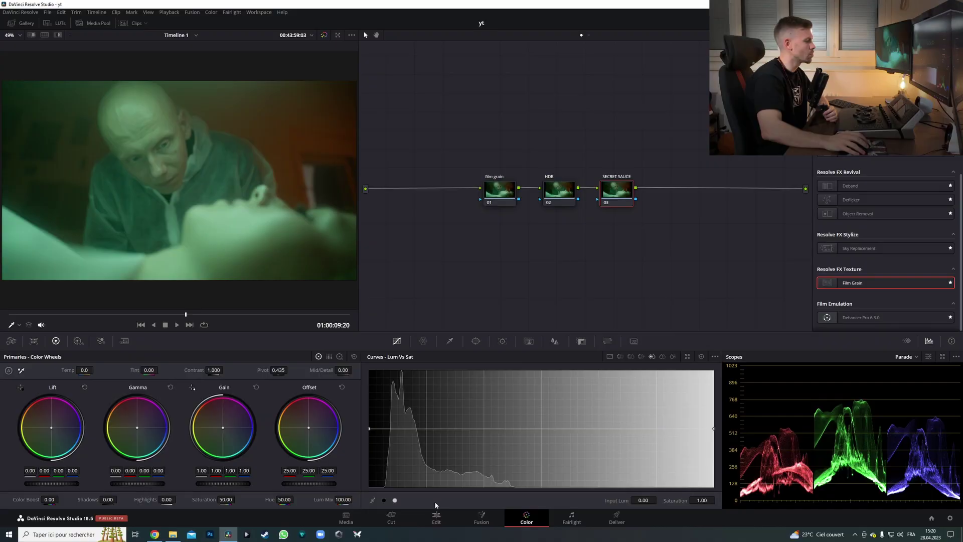
Step: On the Edit page, review Create Subtitles from Audio with English language, then cancel
left_click(437, 517)
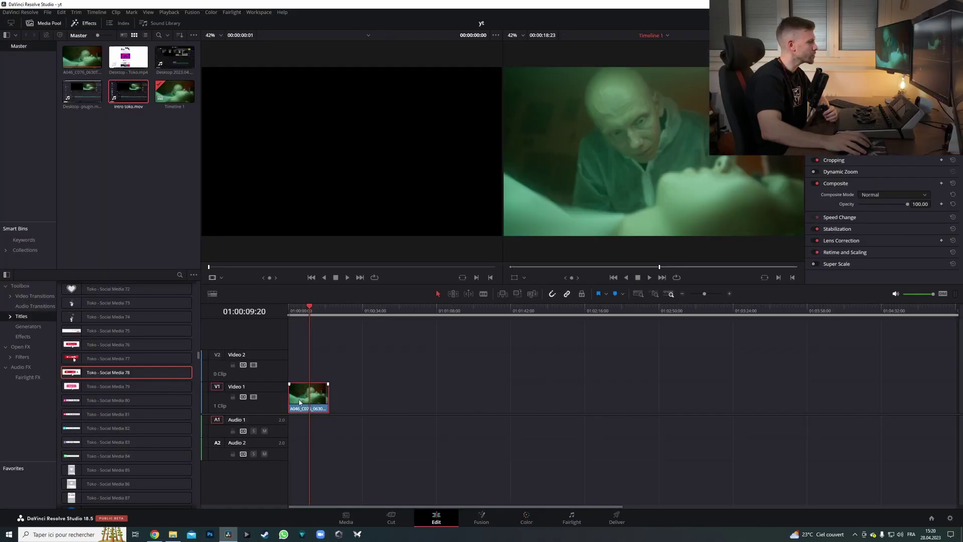
left_click(95, 12)
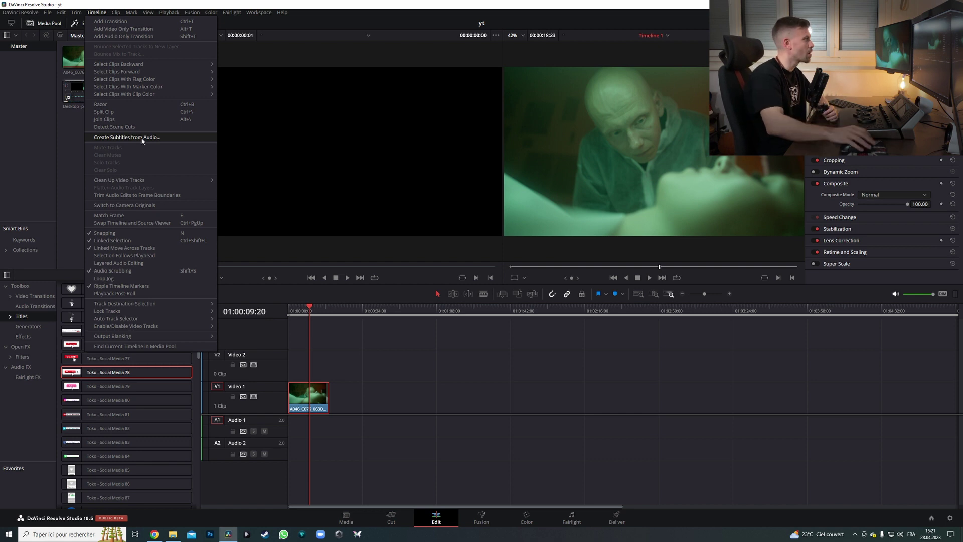
left_click(142, 138)
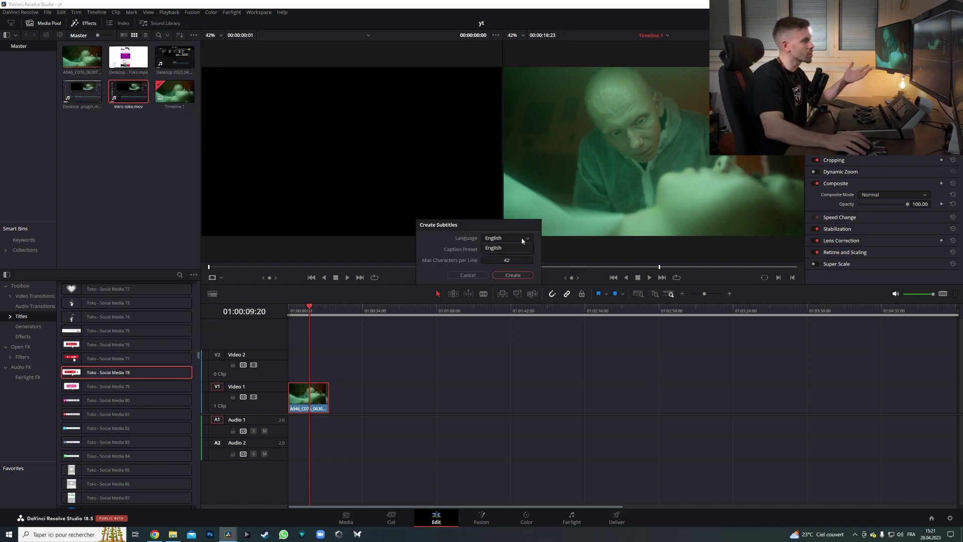
left_click(496, 248)
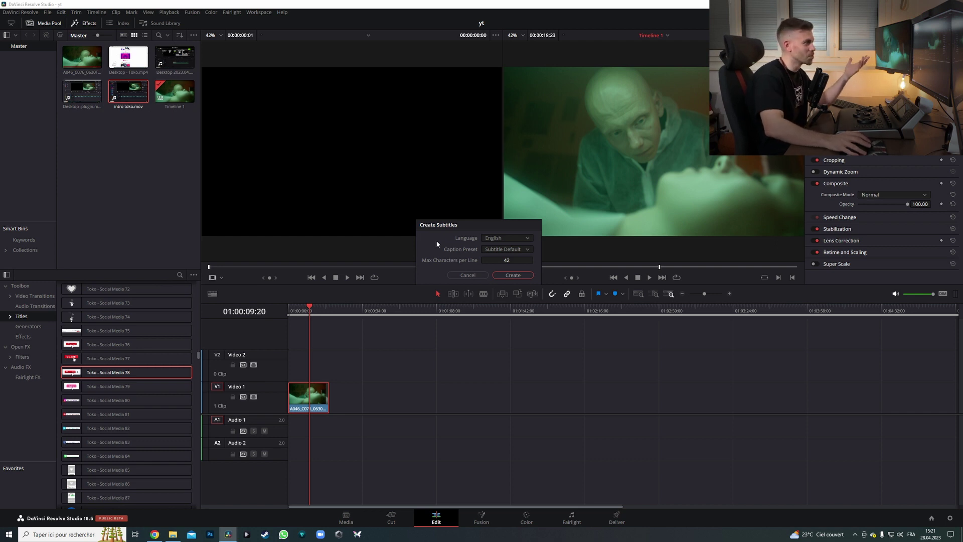
left_click(468, 275)
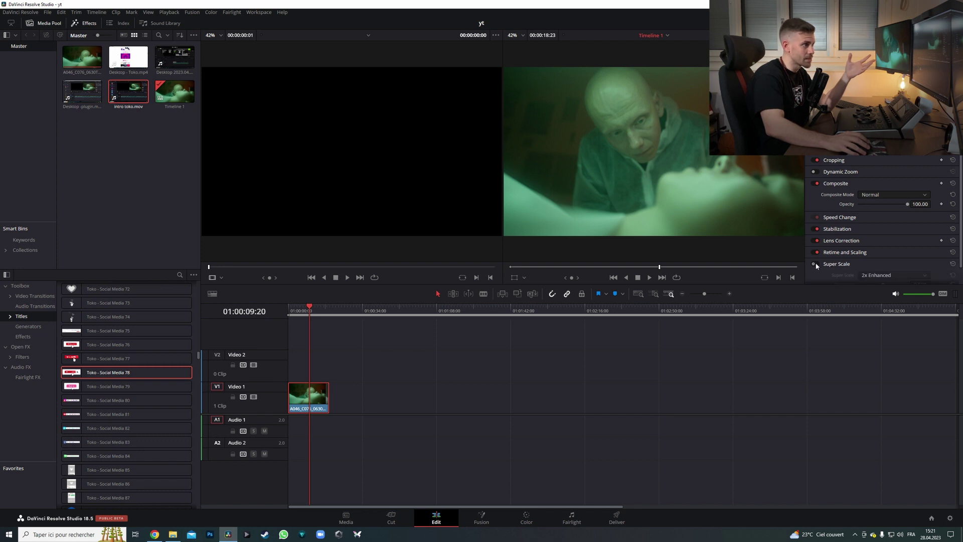
Step: Enable Super Scale at 2x Enhanced for the close-up clip in the Inspector
scroll(817, 266, "down", 1)
left_click(816, 247)
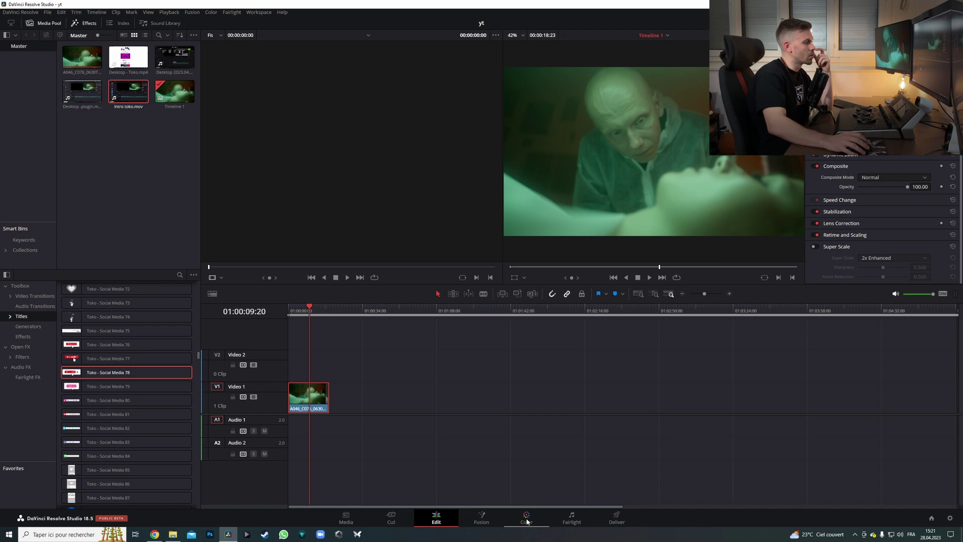
Step: On the Color page, start and end a Remote Monitoring session, then close its panel
left_click(527, 522)
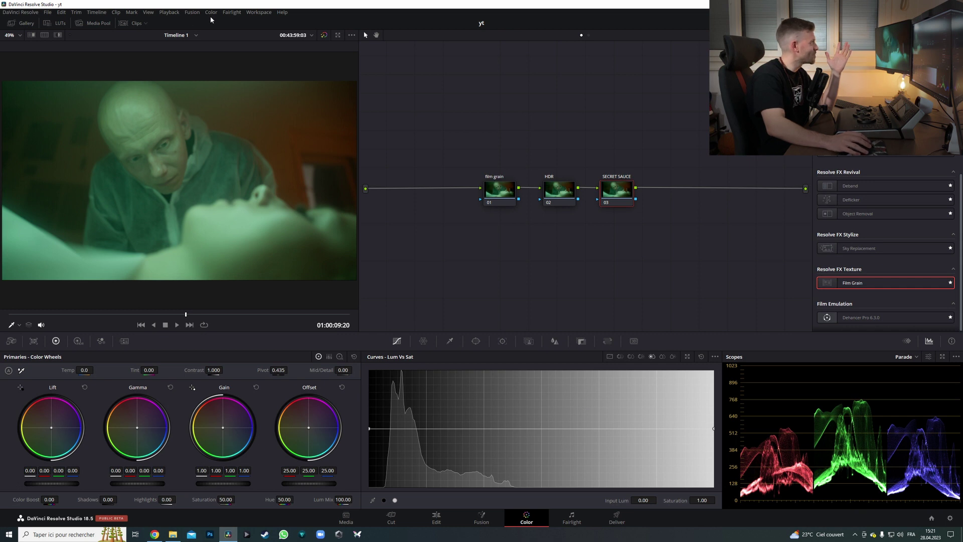
left_click(262, 14)
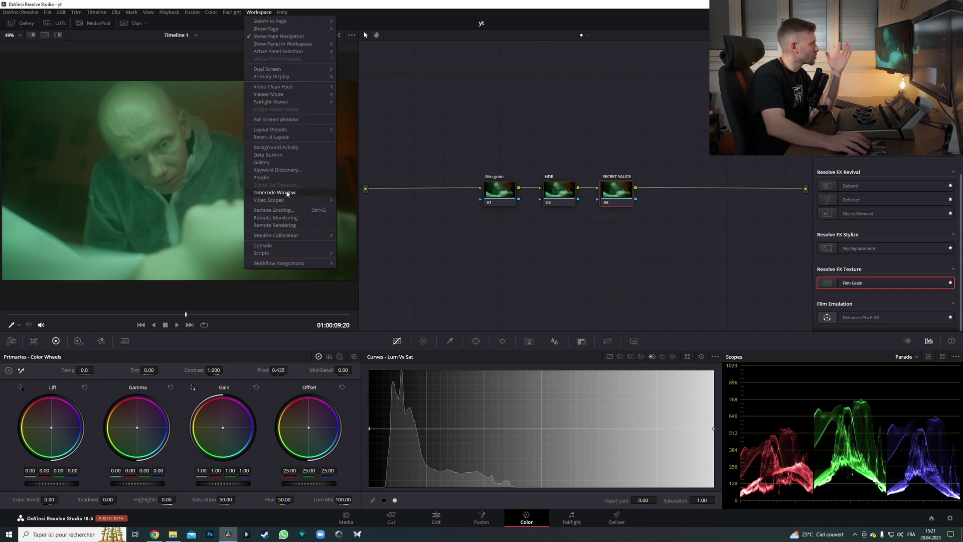
left_click(286, 219)
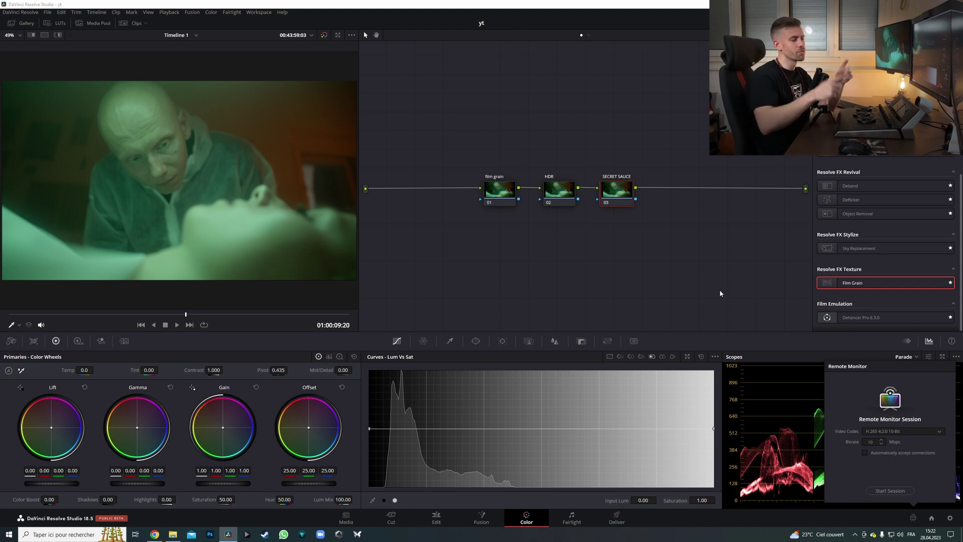
left_click(905, 491)
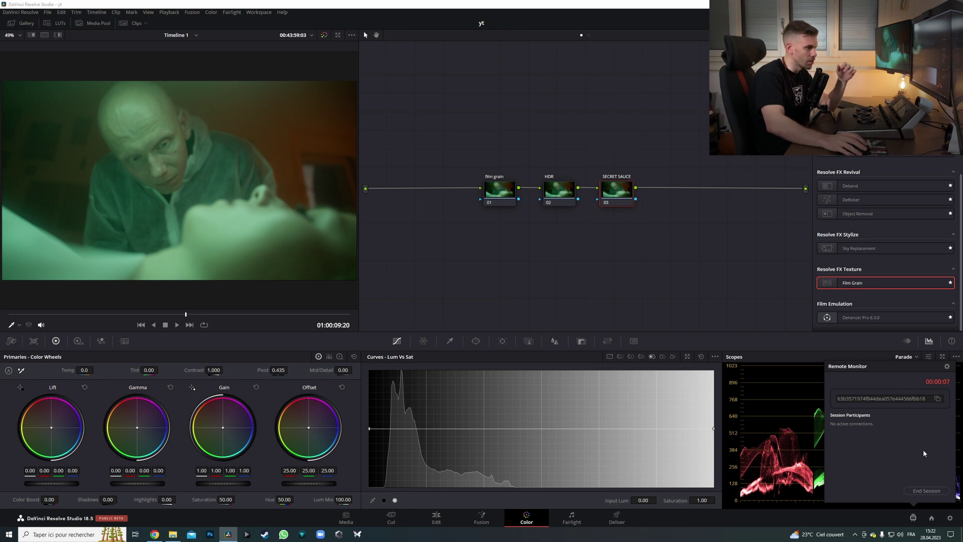
left_click(926, 490)
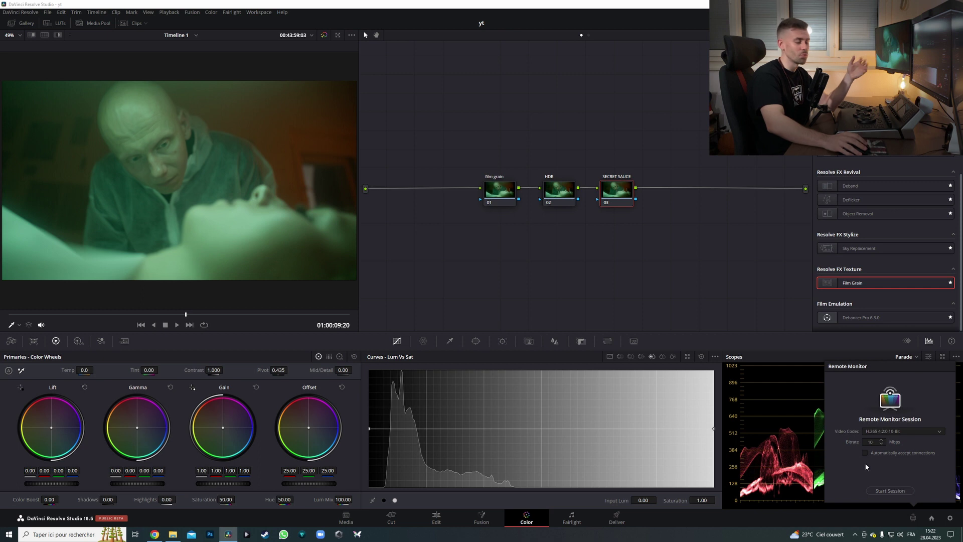
left_click(778, 350)
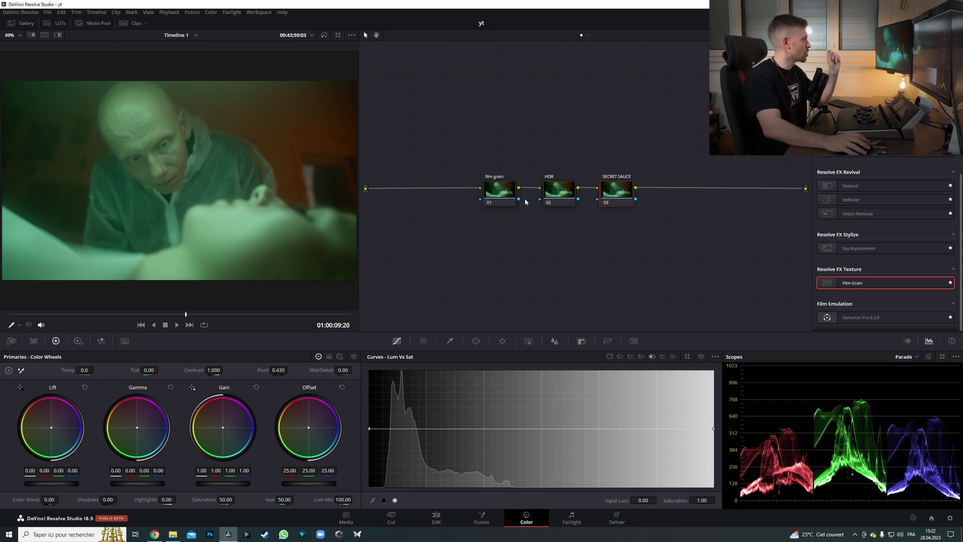
Step: Cancel the colour management Project Settings unchanged and select the HDR node 02
left_click(950, 519)
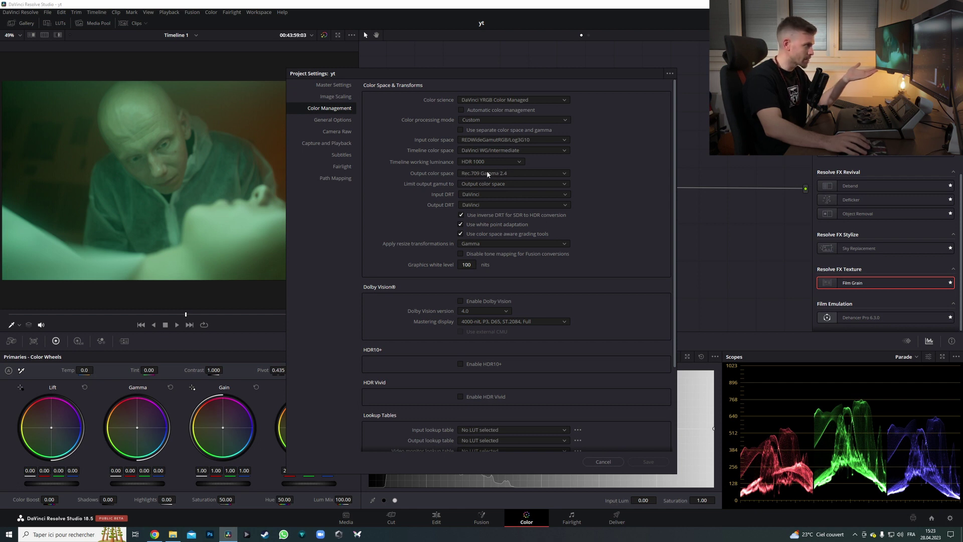
left_click(600, 464)
left_click(558, 198)
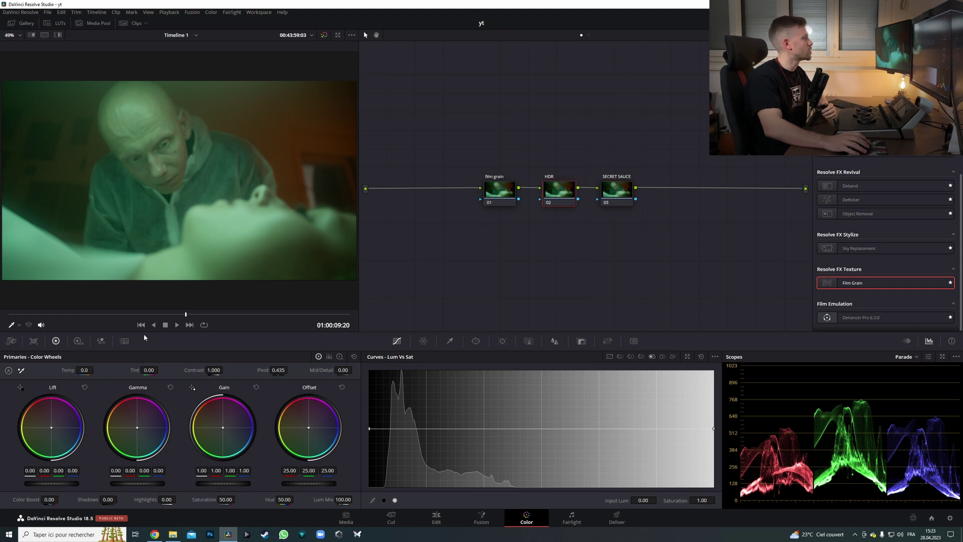
Step: Adjust the HDR node's wheels on a later frame and toggle the node to compare
left_click(77, 341)
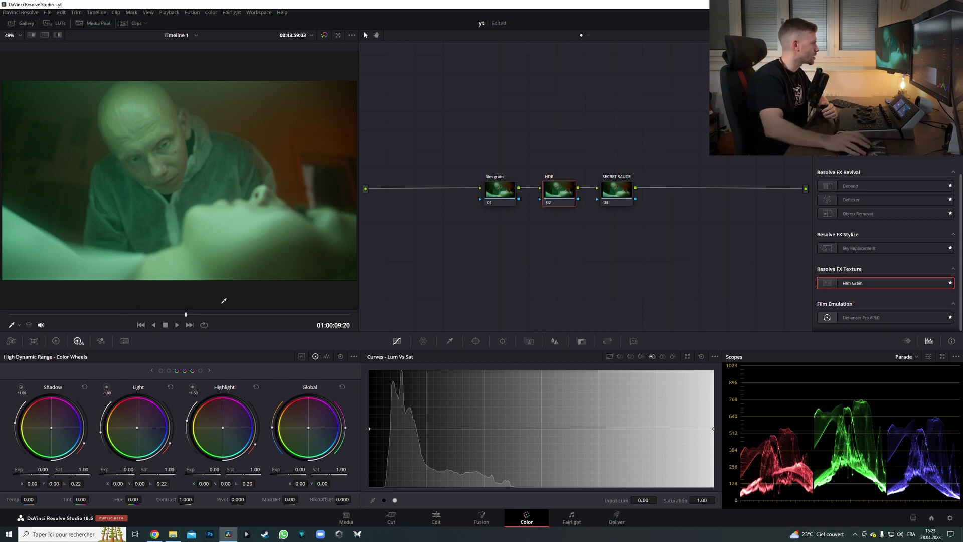
left_click_drag(183, 317, 196, 317)
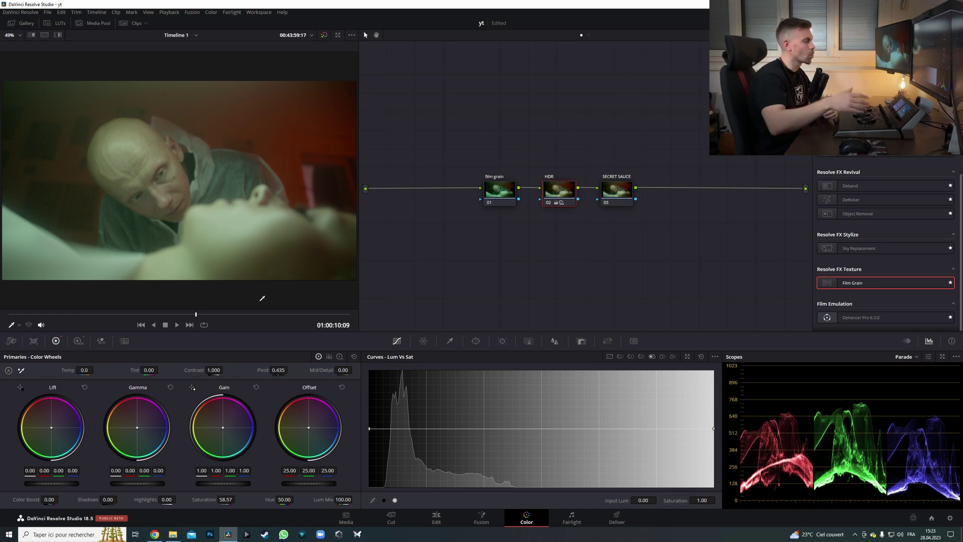
left_click(84, 342)
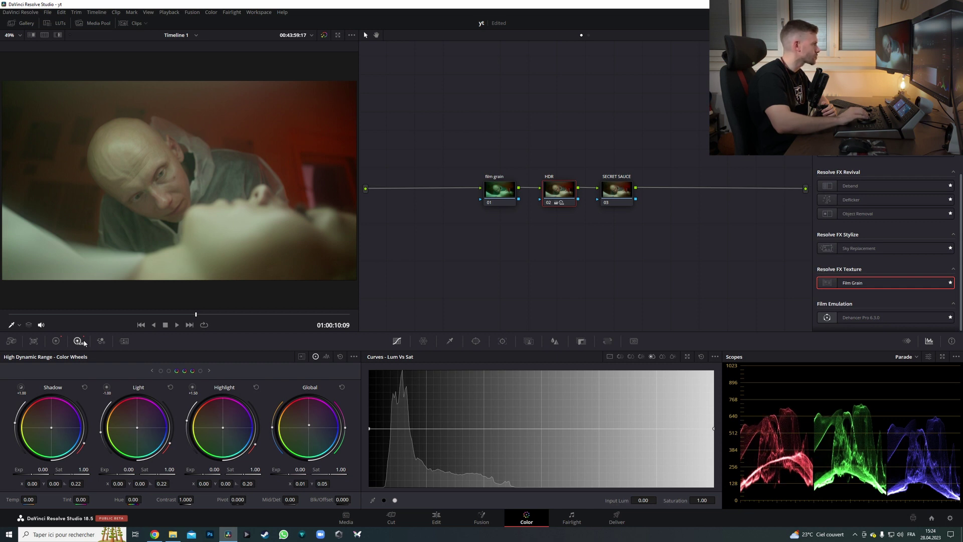
key("ctrl+d")
key("ctrl+d")
key("ctrl+d")
key("ctrl+d")
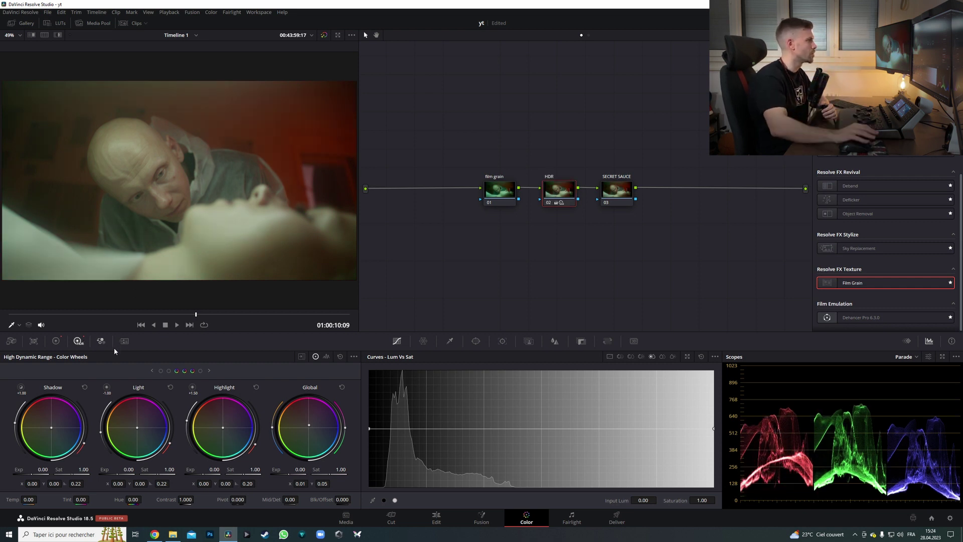
left_click(617, 198)
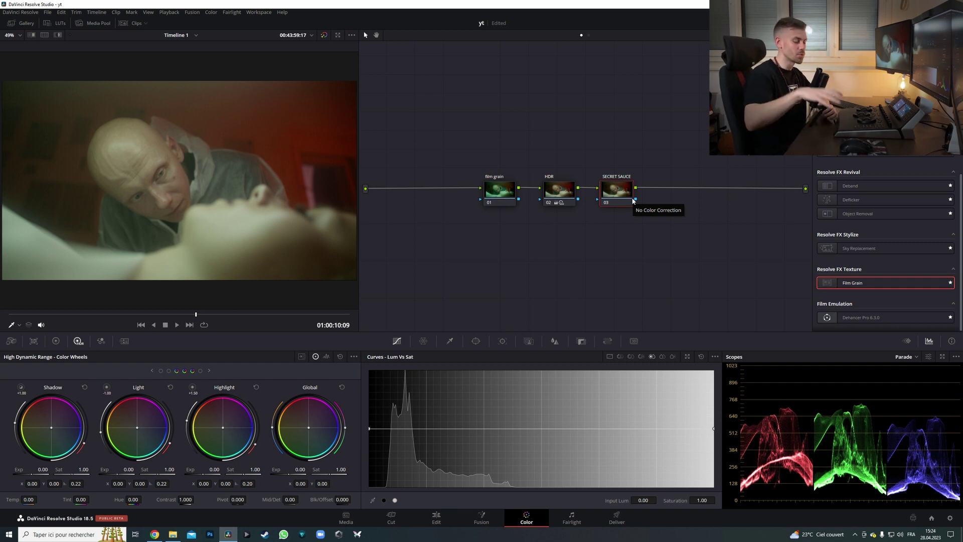
Step: Try a parallel node beside SECRET SAUCE with Lighten mixing, then delete it
key("alt+p")
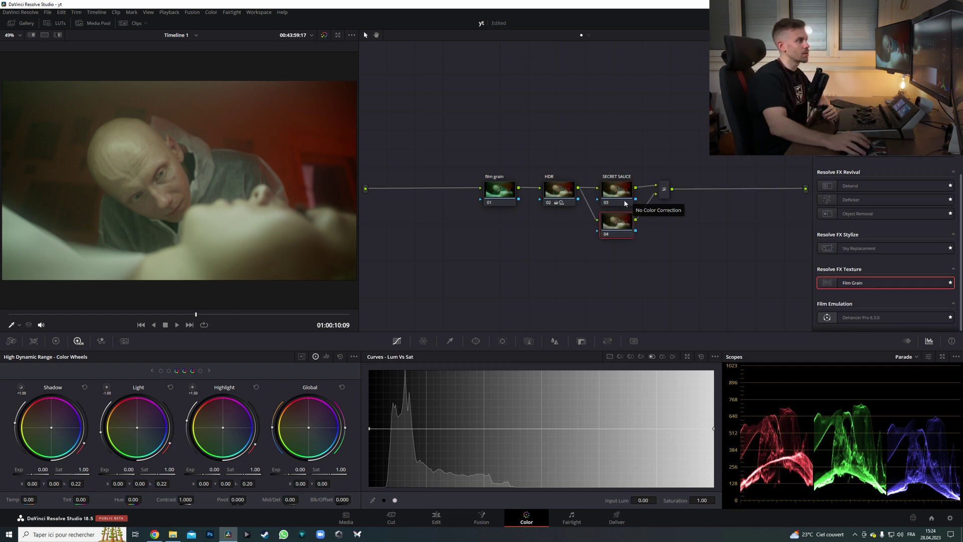
left_click_drag(664, 190, 662, 200)
right_click(662, 199)
mouse_move(703, 255)
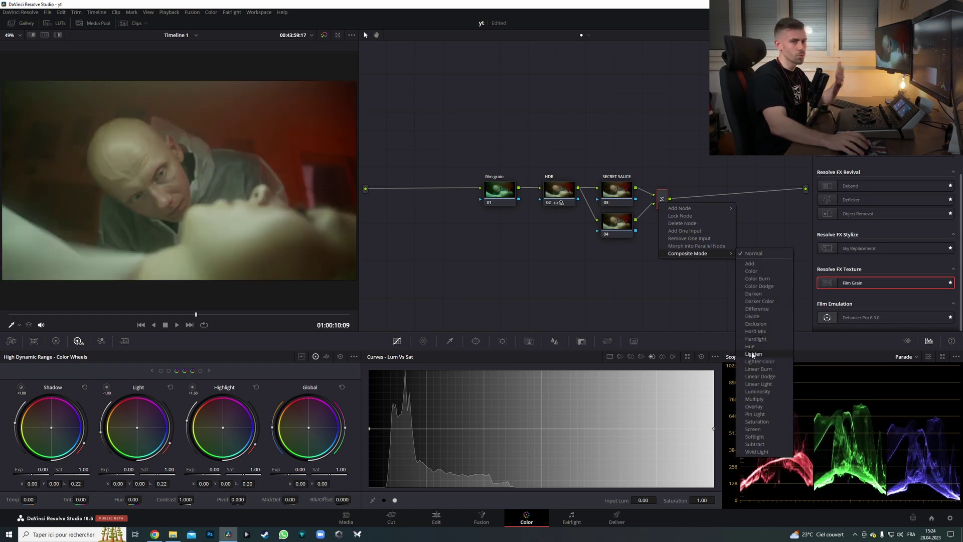
left_click(752, 355)
left_click(613, 225)
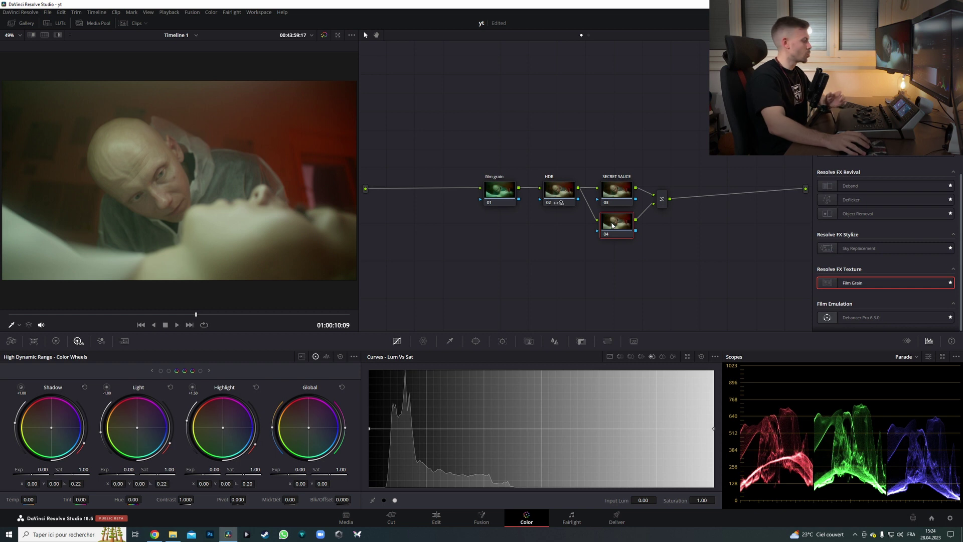
key("Delete")
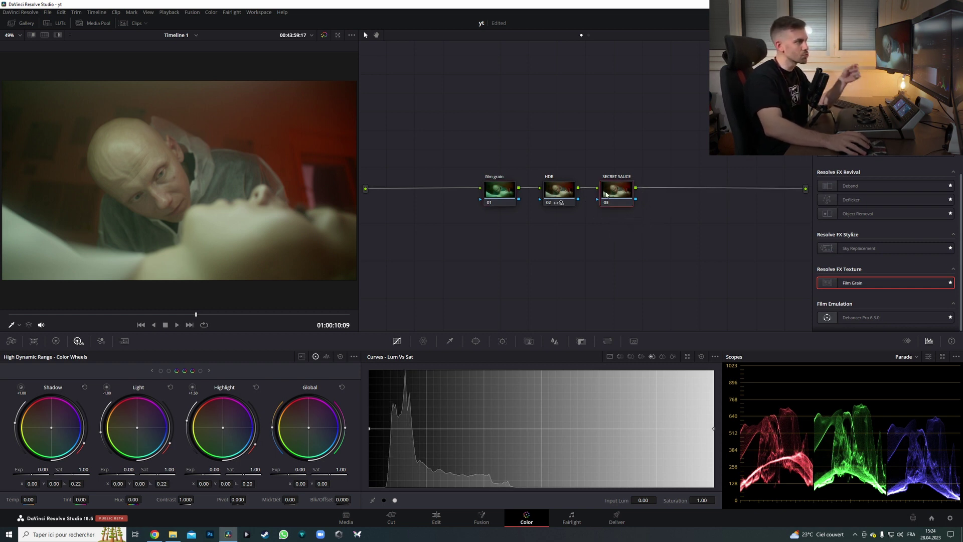
Step: Set SECRET SAUCE's composite mode to Overlay and bypass the grade to compare
right_click(616, 194)
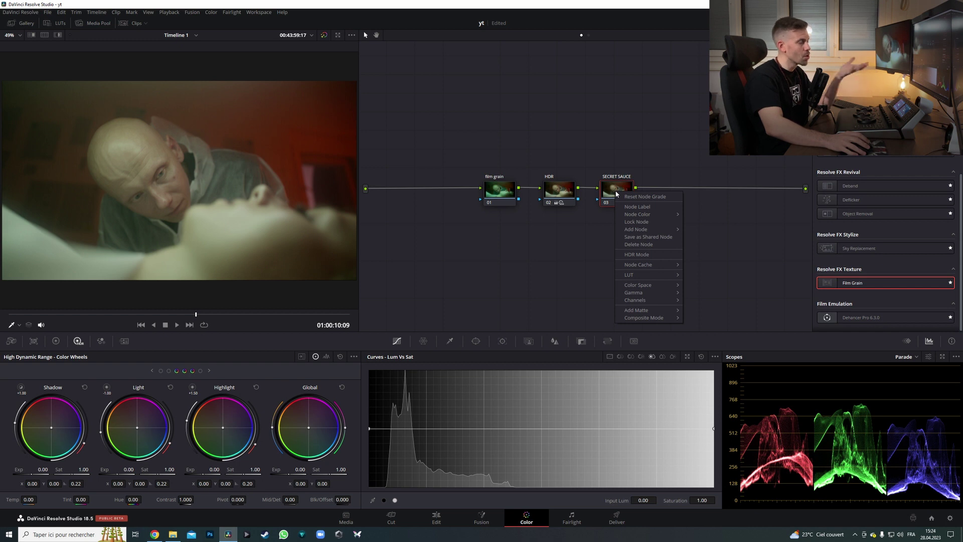
mouse_move(646, 322)
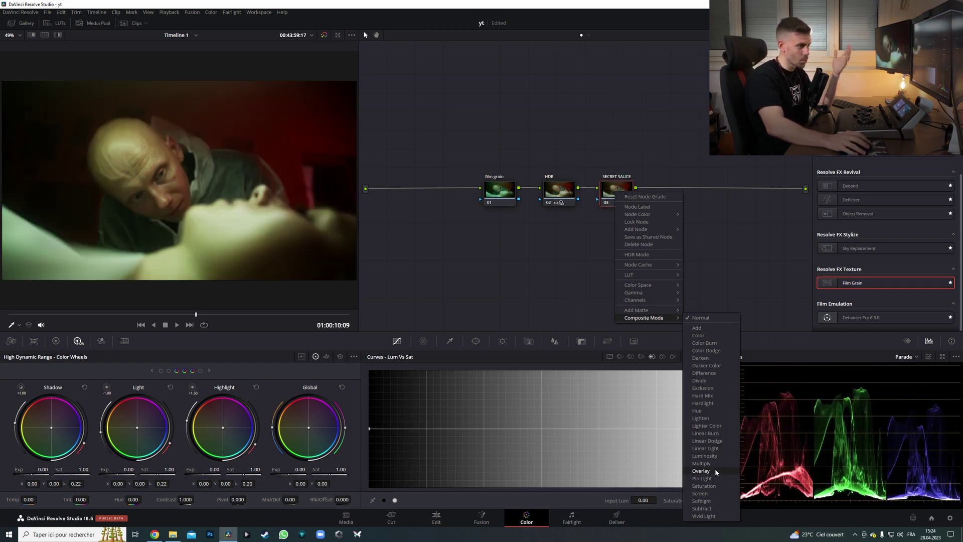
left_click(715, 470)
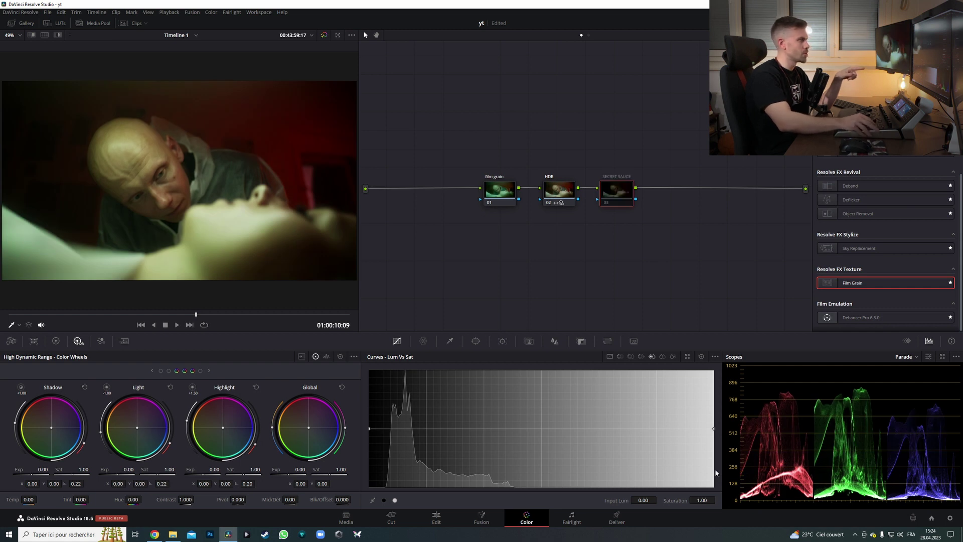
key("shift+d")
key("shift+d")
key("shift+d")
key("shift+d")
key("shift+d")
key("shift+d")
key("shift+d")
key("shift+d")
key("shift+d")
key("shift+d")
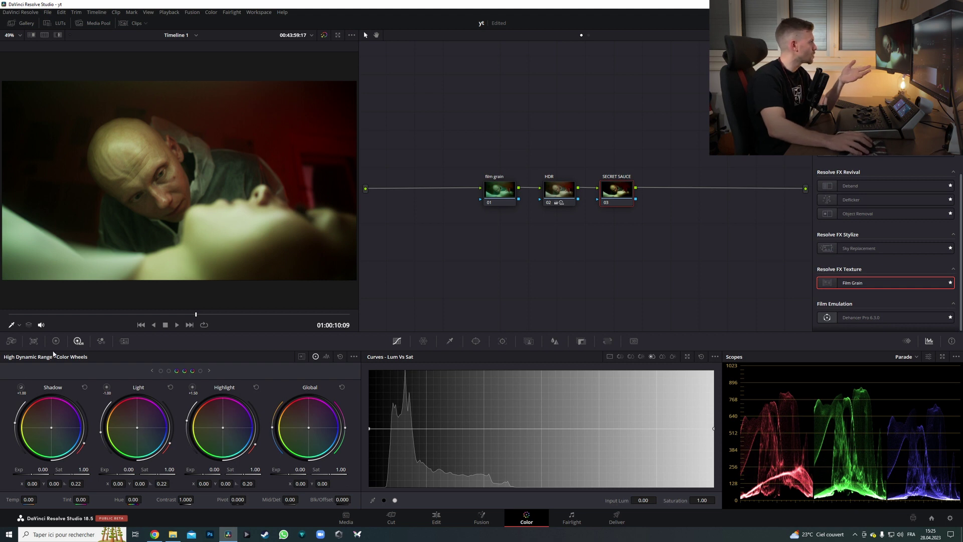
Step: Try contrast 0.830 on SECRET SAUCE, reset it to 1.000, and show the DWG 2383 LUTs
left_click(55, 341)
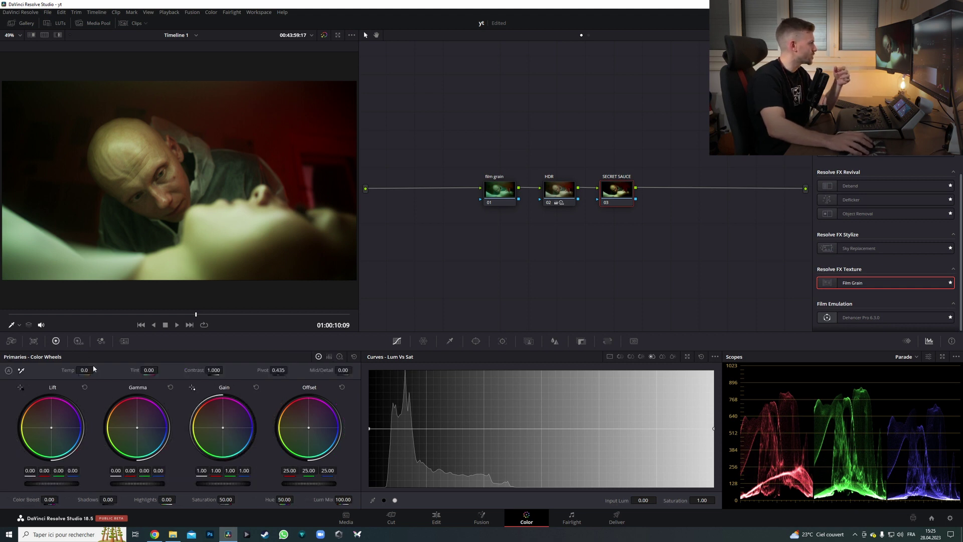
left_click_drag(214, 370, 203, 369)
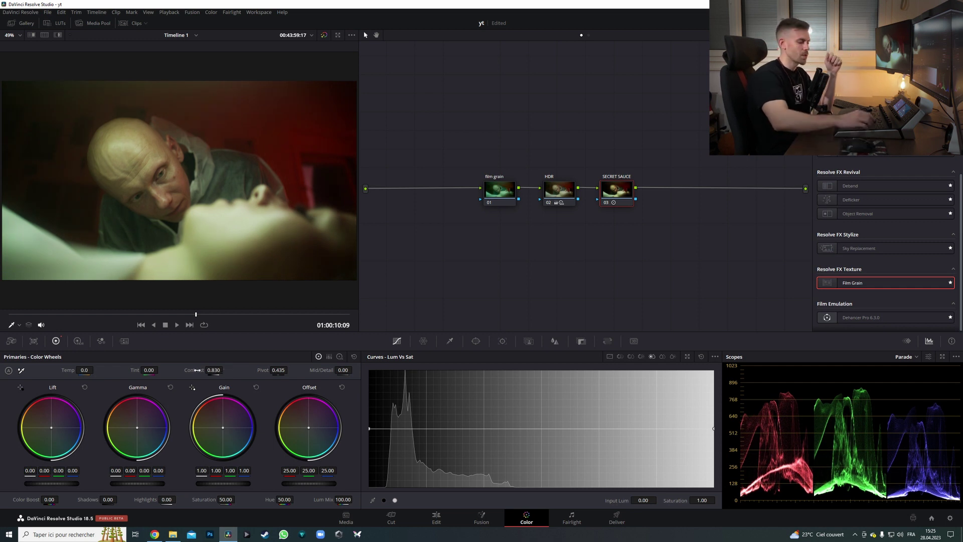
double_click(198, 369)
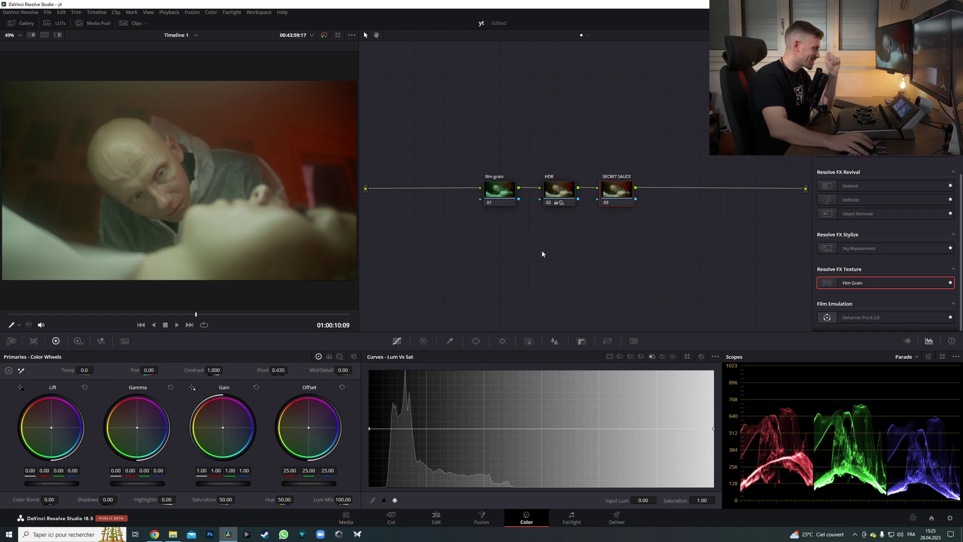
left_click(59, 26)
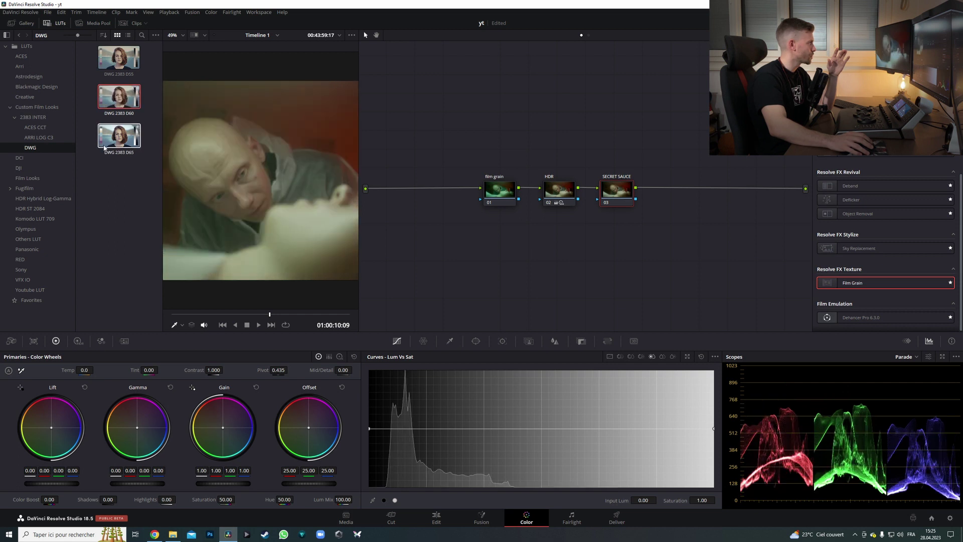
Step: Apply the DWG 2383 D60 LUT from the LUT browser to the SECRET SAUCE node
right_click(109, 103)
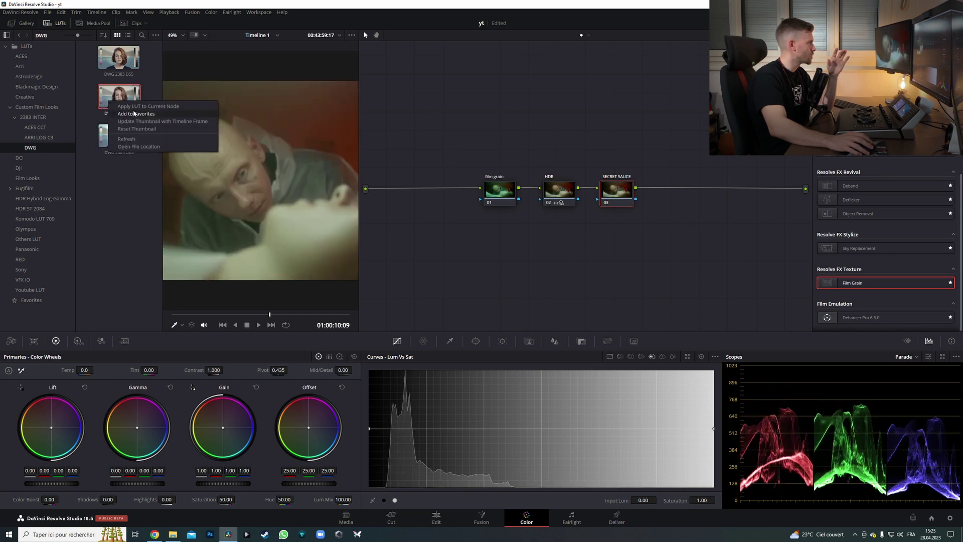
left_click(148, 107)
left_click(23, 24)
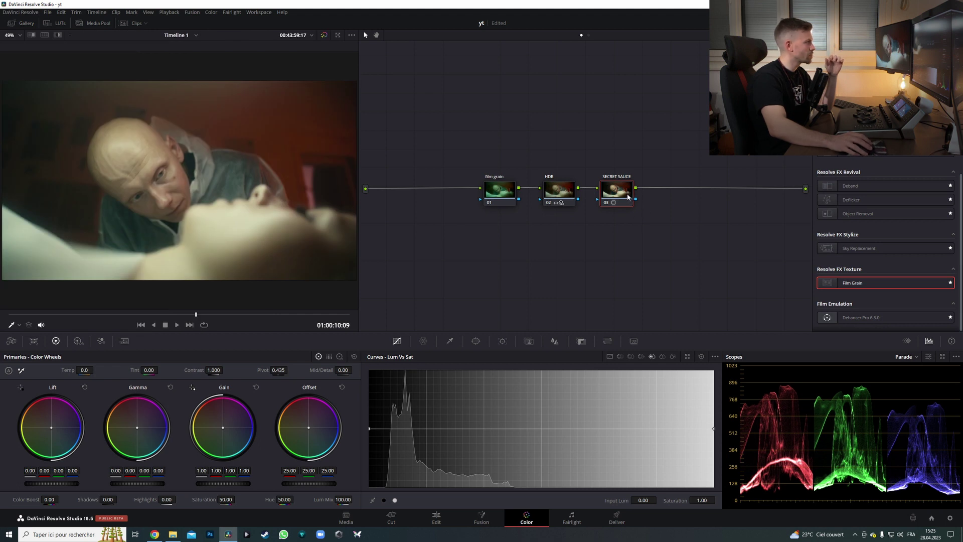
mouse_move(628, 195)
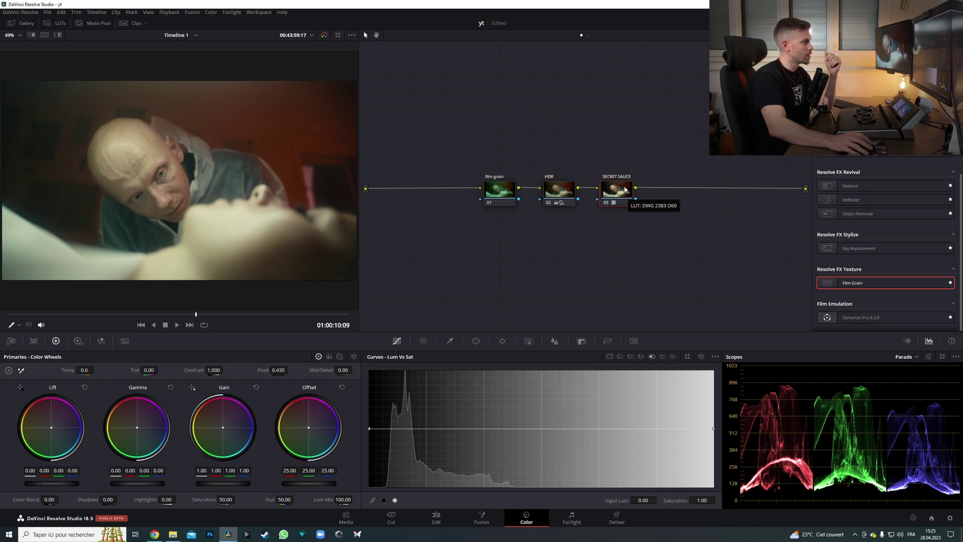
Step: Blend the SECRET SAUCE node using the Color composite mode
right_click(626, 190)
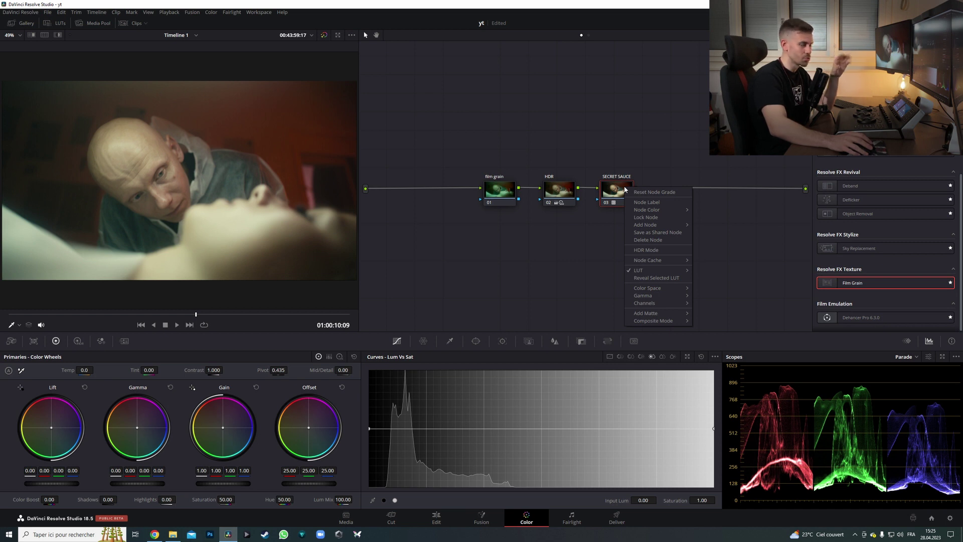
mouse_move(664, 321)
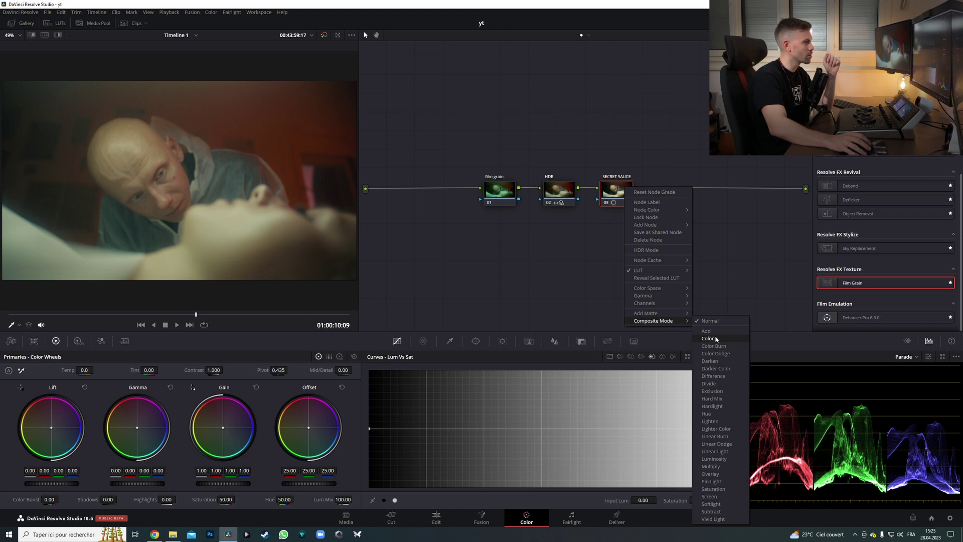
left_click(715, 339)
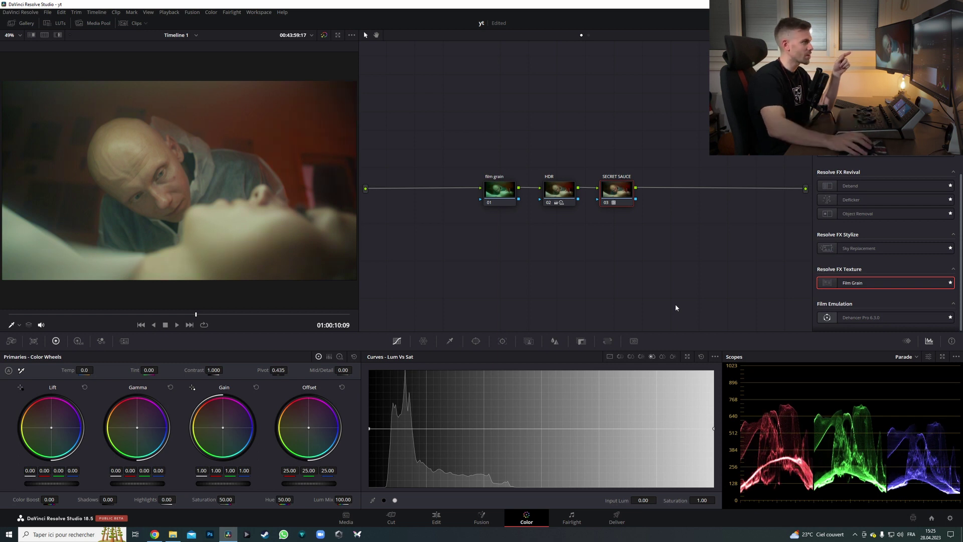
Step: Set the SECRET SAUCE node's composite mode back to Normal
right_click(630, 192)
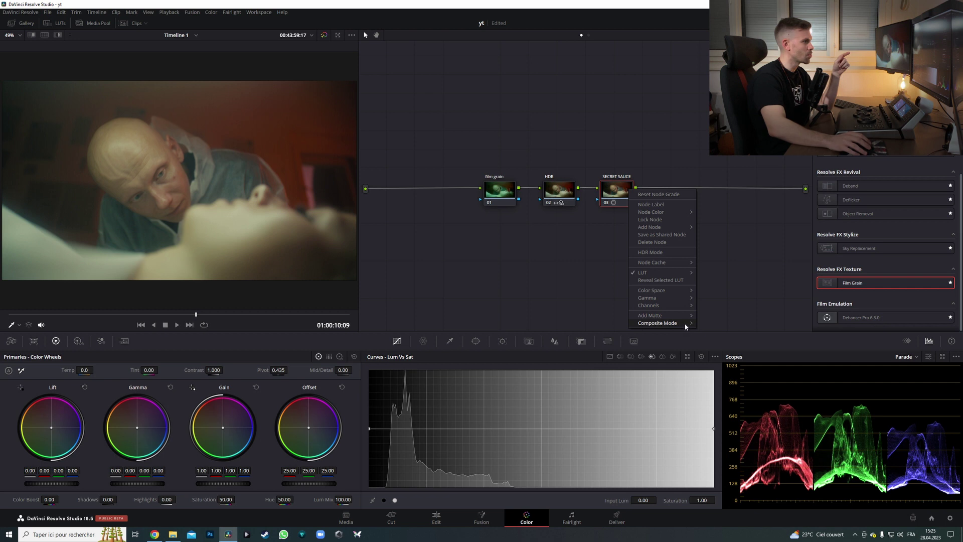
mouse_move(686, 325)
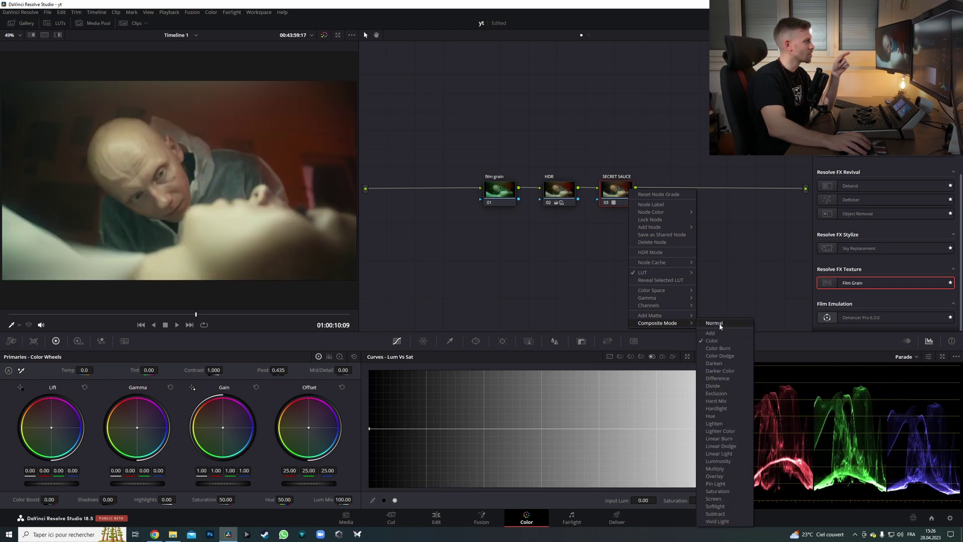
left_click(710, 245)
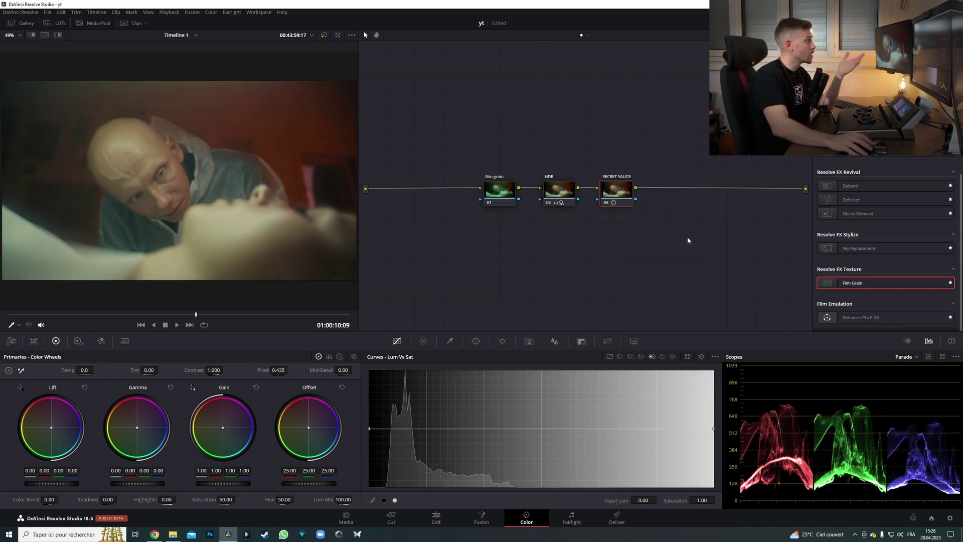
Step: Set the SECRET SAUCE node's composite mode to Lighten
right_click(621, 183)
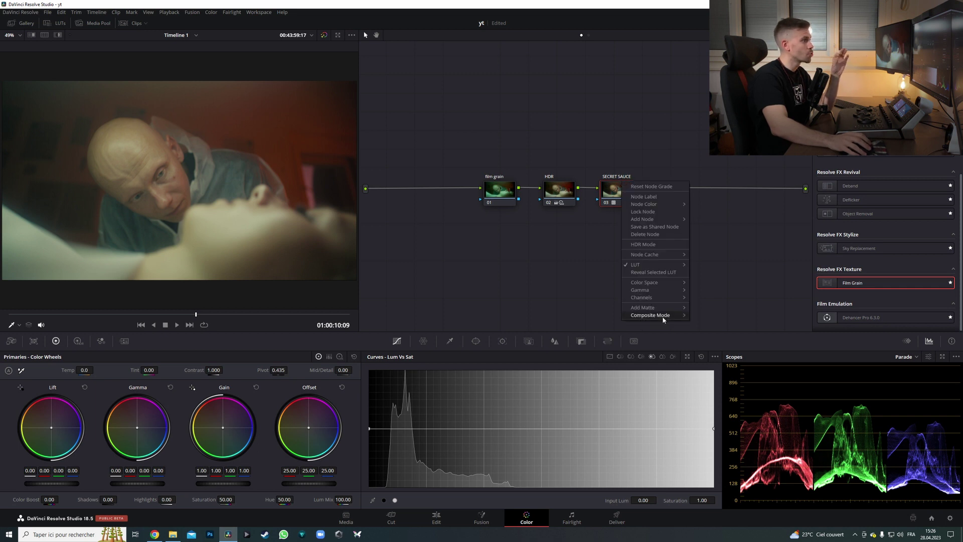
mouse_move(663, 316)
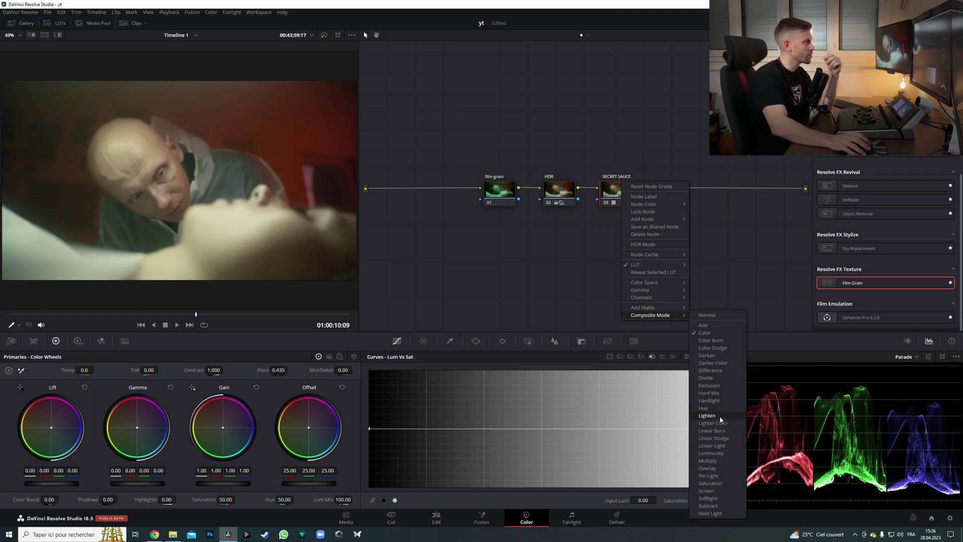
left_click(721, 419)
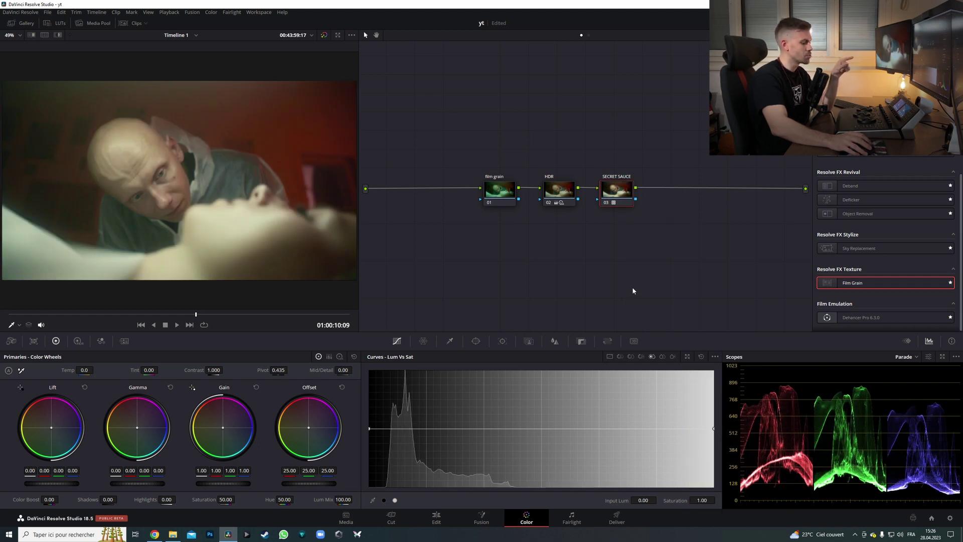
Step: Toggle the SECRET SAUCE node off and back on with Ctrl+D to compare the look
key("ctrl+d")
key("ctrl+d")
key("ctrl+d")
key("ctrl+d")
key("ctrl+d")
key("ctrl+d")
key("ctrl+d")
key("ctrl+d")
key("ctrl+d")
key("ctrl+d")
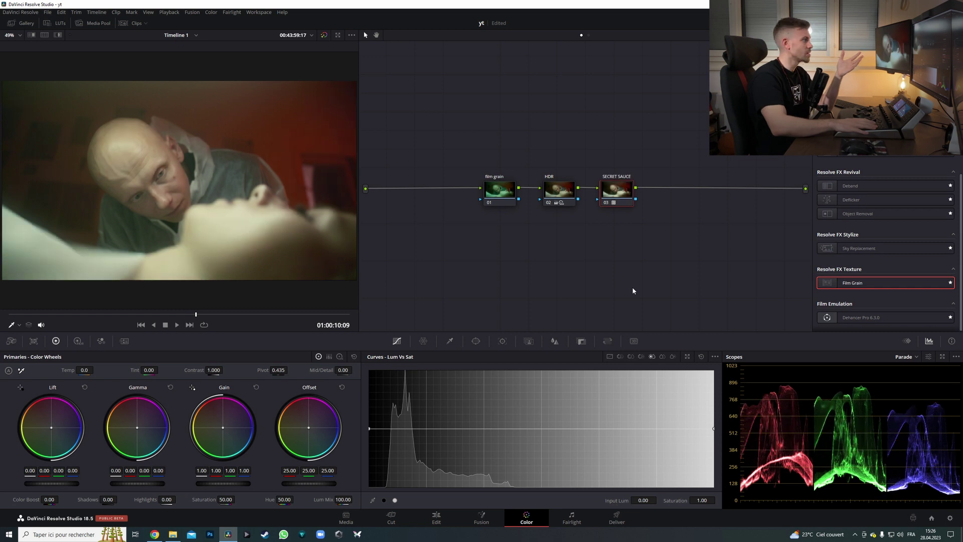
key("ctrl+d")
key("ctrl+d")
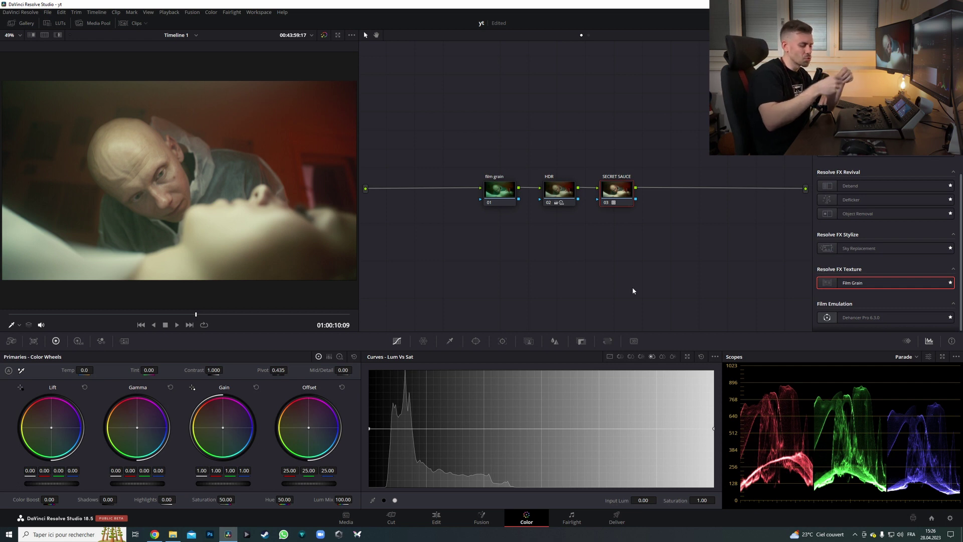
right_click(630, 194)
left_click(600, 239)
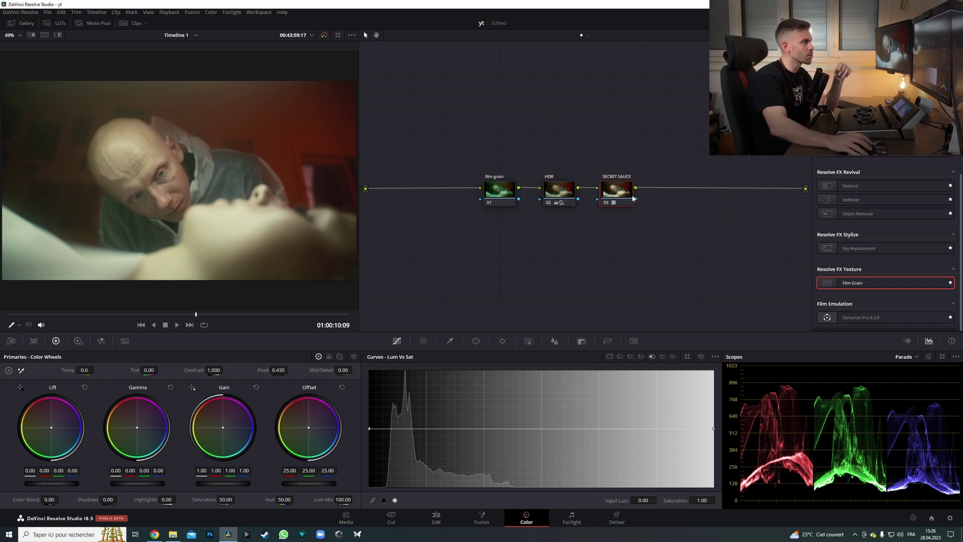
Step: In the Key palette, test a lower Key Output Gain, then reset it to 1.000
left_click(582, 344)
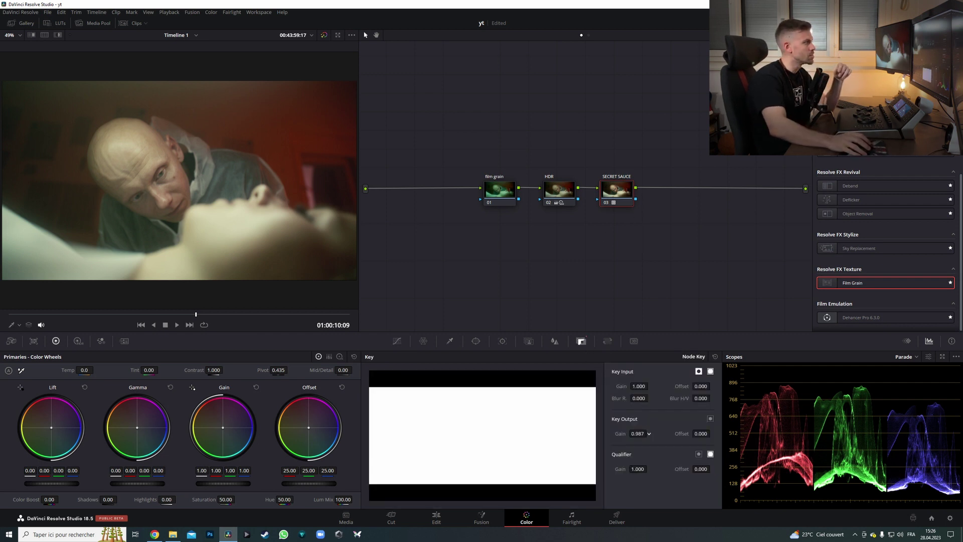
left_click_drag(650, 434, 649, 432)
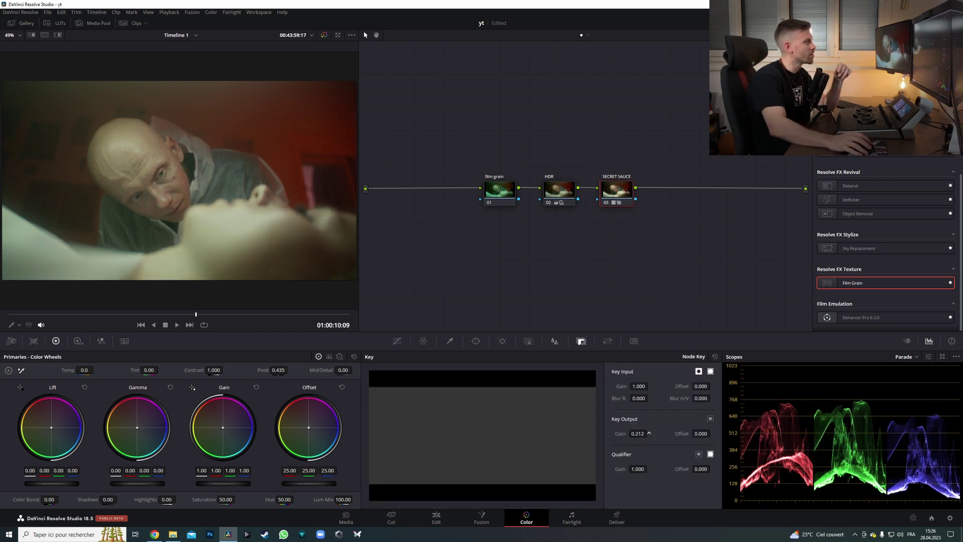
left_click(716, 358)
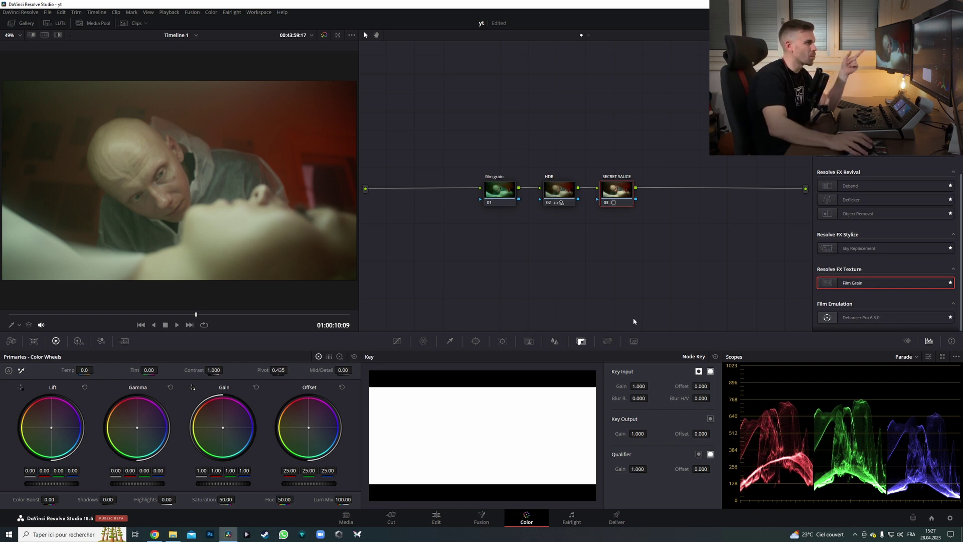
Step: Keep Lighten as the SECRET SAUCE node's composite mode
right_click(616, 189)
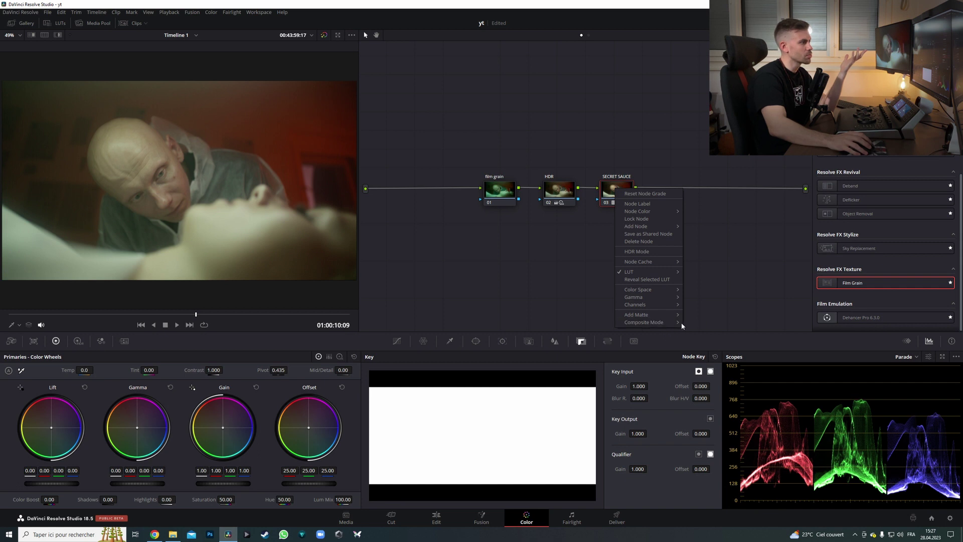
mouse_move(683, 323)
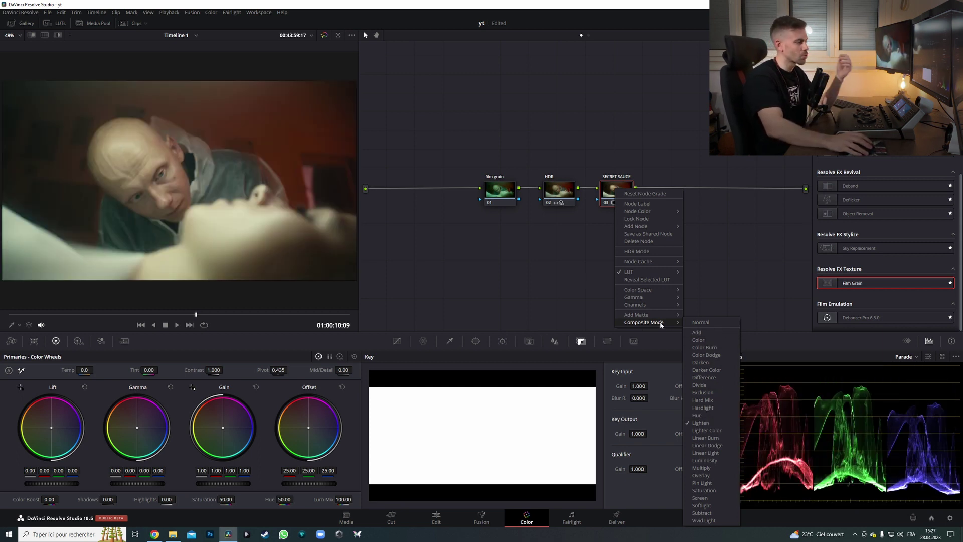
left_click(781, 286)
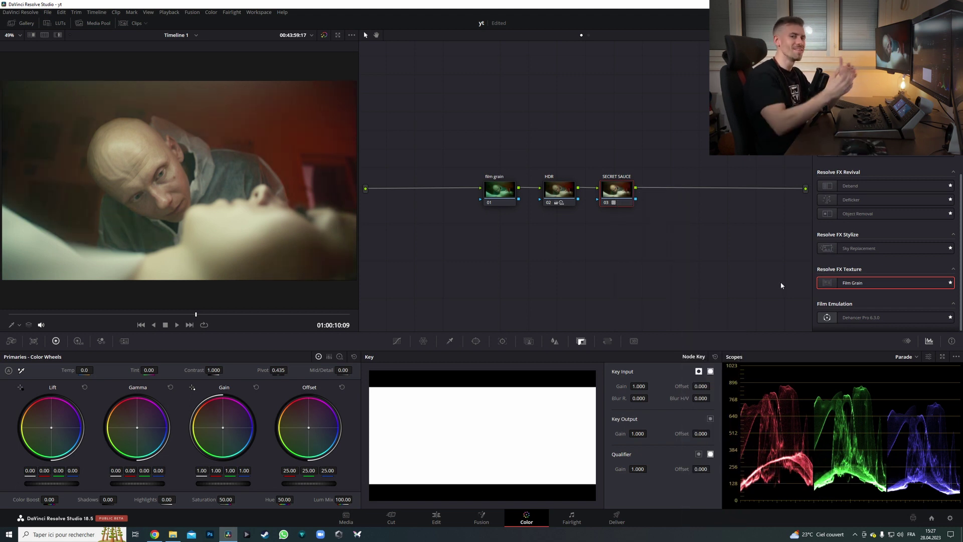
Step: Switch the SECRET SAUCE node's composite mode to Saturation
right_click(626, 183)
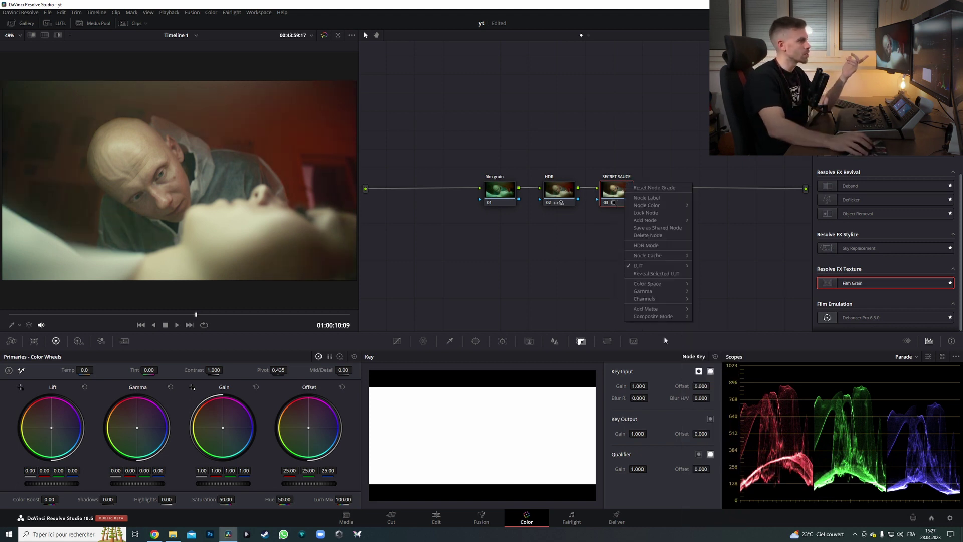
mouse_move(653, 316)
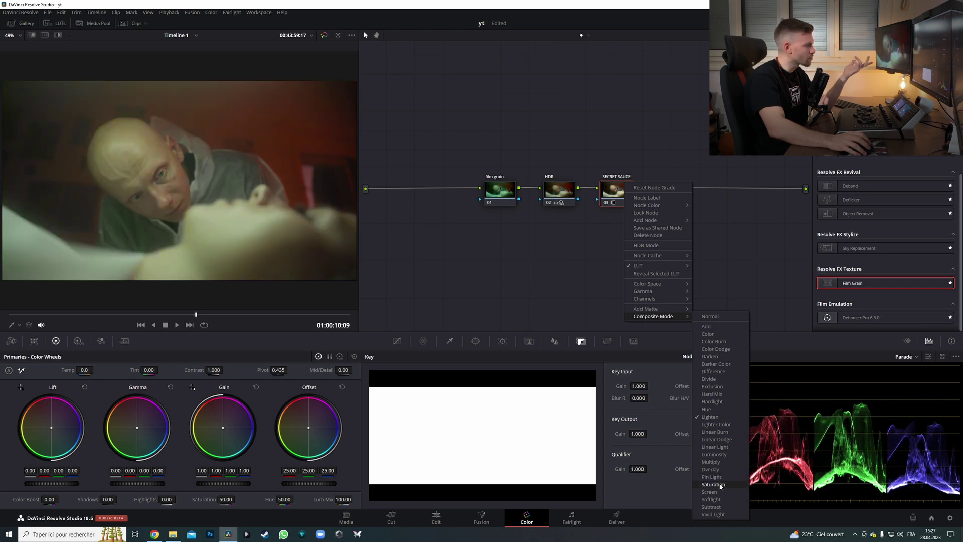
left_click(710, 492)
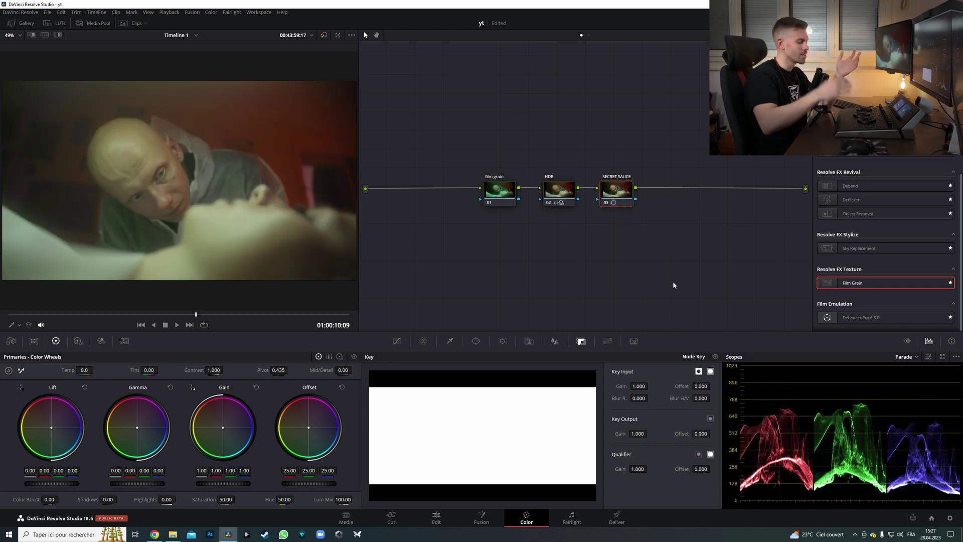